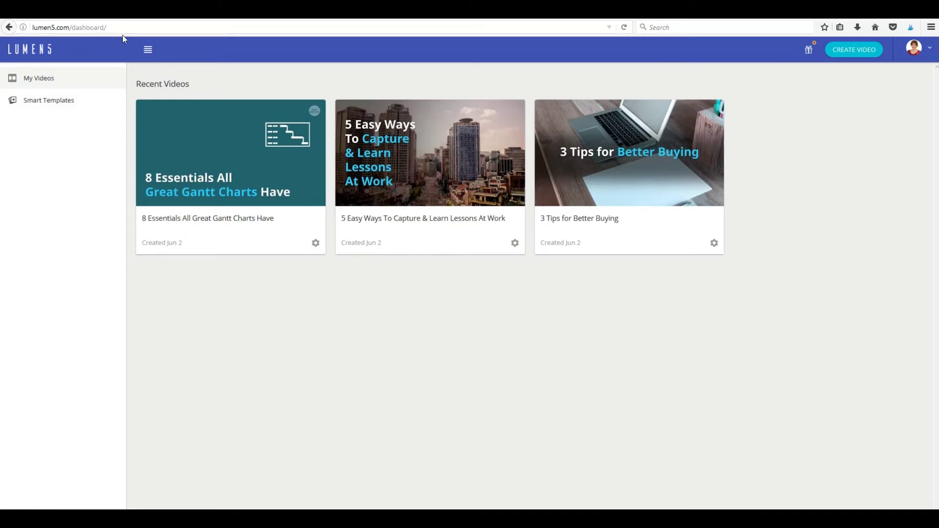
Step: Create a new video from the article link girlsguidetopm.com/15-clever-ways-to-save-time-at-work/, keeping the whole article instead of a suggested sub-topic
{"action": "left_click", "coordinate": [857, 51]}
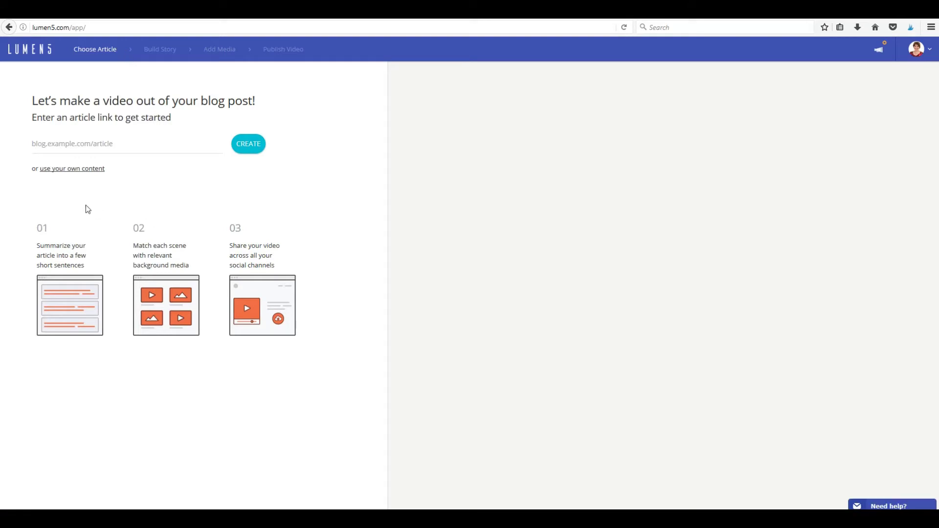
{"action": "left_click", "coordinate": [54, 143]}
{"action": "key", "text": "ctrl+v"}
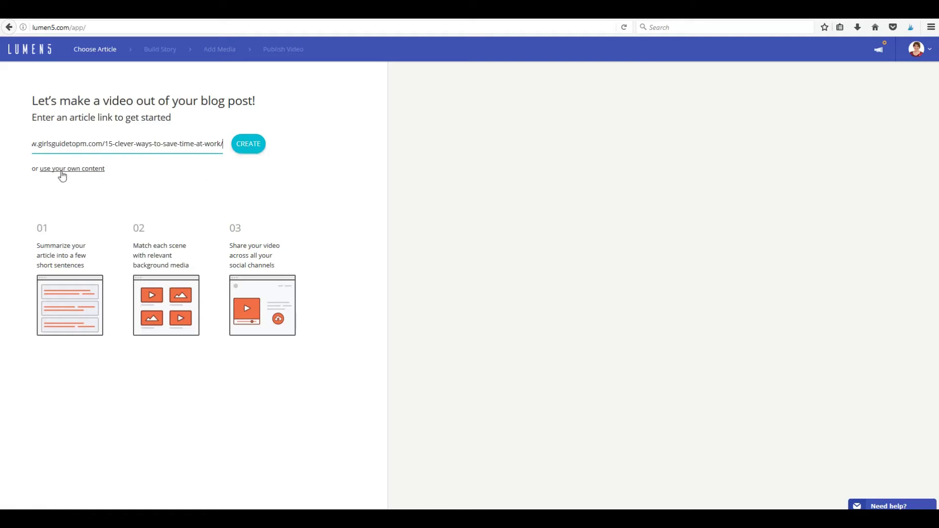
{"action": "left_click", "coordinate": [239, 145]}
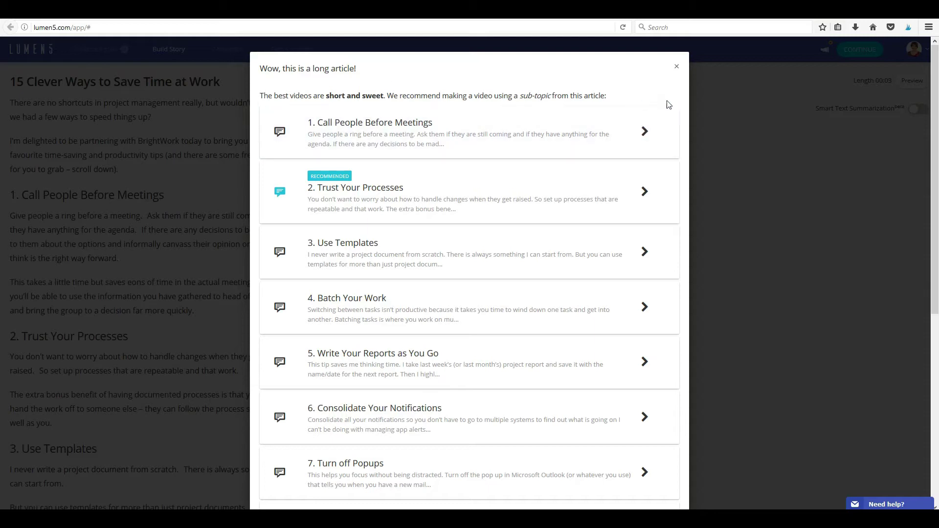
{"action": "scroll", "coordinate": [651, 391], "scroll_direction": "down", "scroll_amount": 5}
{"action": "left_click", "coordinate": [619, 483]}
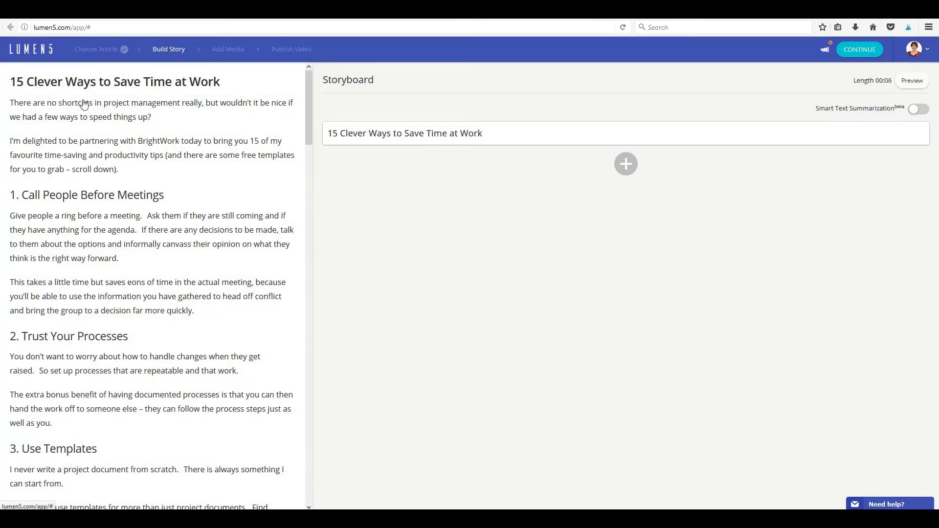
Step: Add the article's opening sentence about shortcuts to the storyboard, followed by a custom line reading "Here are 5 ways to save time at work"
{"action": "left_click", "coordinate": [82, 117]}
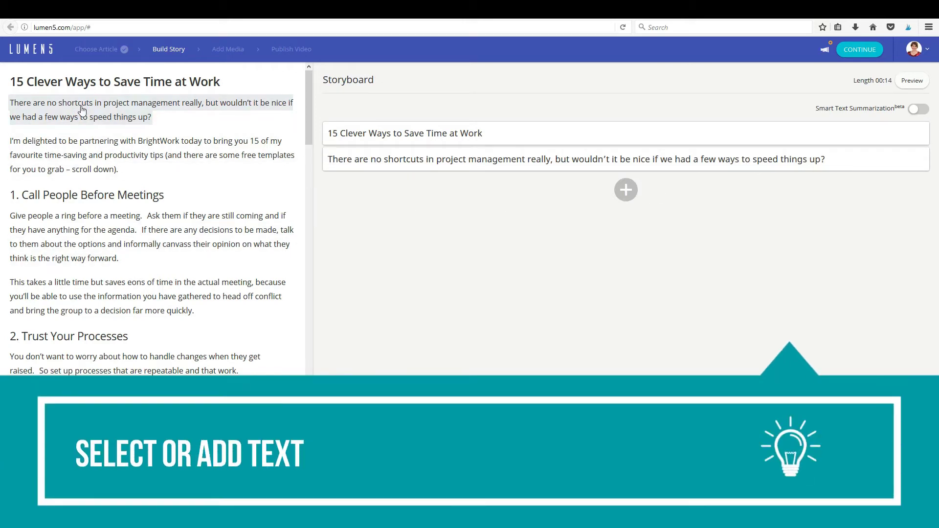
{"action": "left_click", "coordinate": [627, 190]}
{"action": "type", "text": "Here are 5 ways to save time at work"}
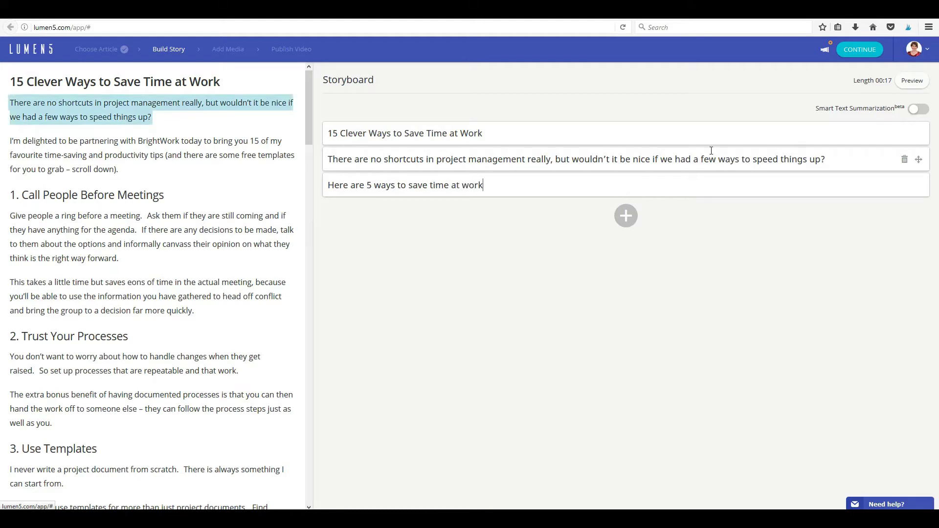
Step: Change the storyboard's title line to "5 Clever Ways to Save Time at Work"
{"action": "left_click", "coordinate": [336, 136]}
{"action": "key", "text": "BackSpace"}
{"action": "type", "text": "5"}
{"action": "key", "text": "Delete"}
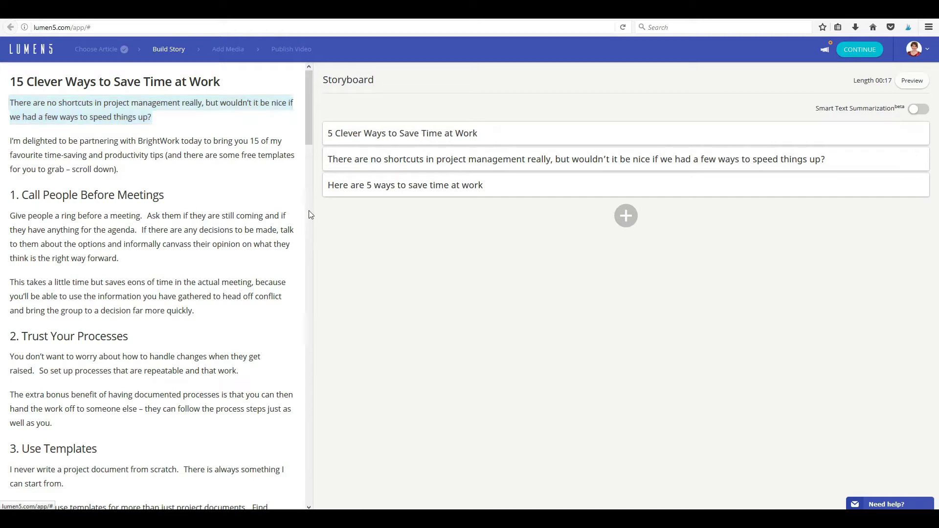
Step: Add the article headings "1. Call People Before Meetings" and "3. Use Templates" to the storyboard, each with one supporting sentence
{"action": "left_click", "coordinate": [73, 194]}
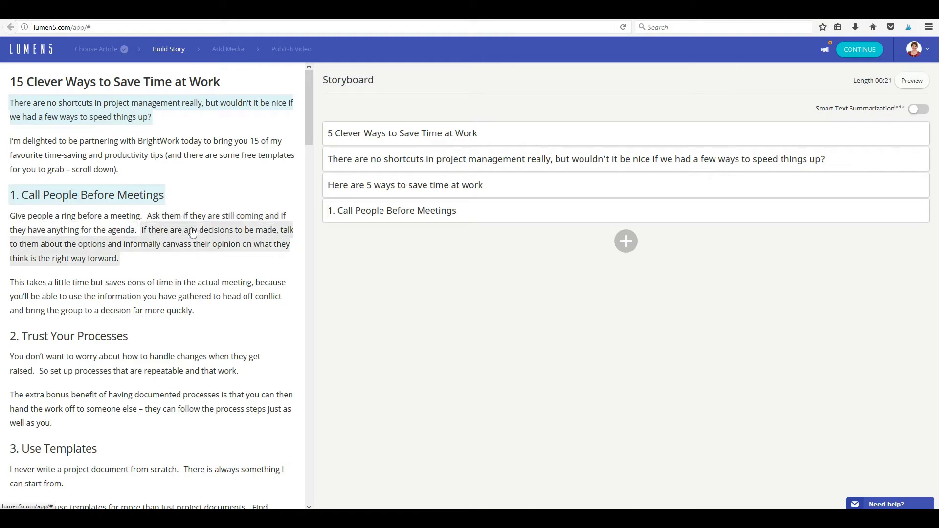
{"action": "left_click", "coordinate": [193, 232]}
{"action": "scroll", "coordinate": [81, 372], "scroll_direction": "down", "scroll_amount": 2}
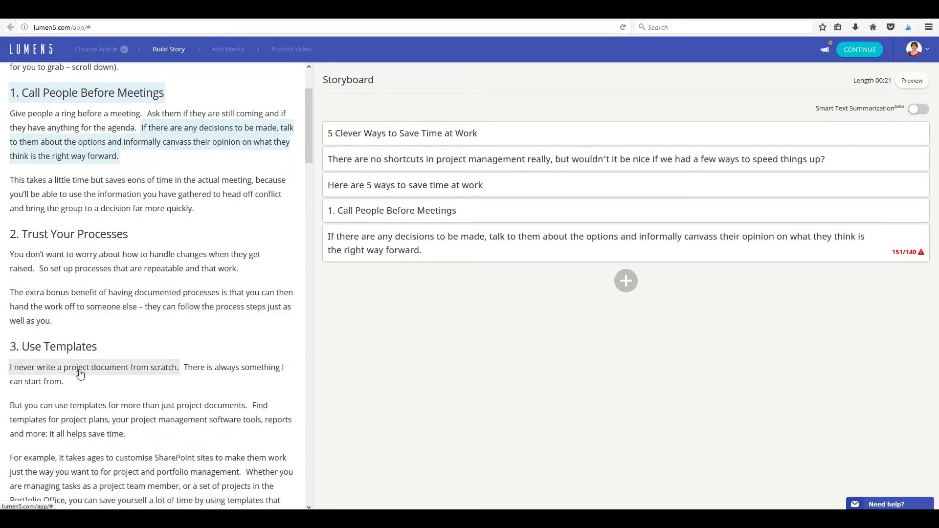
{"action": "left_click", "coordinate": [61, 345]}
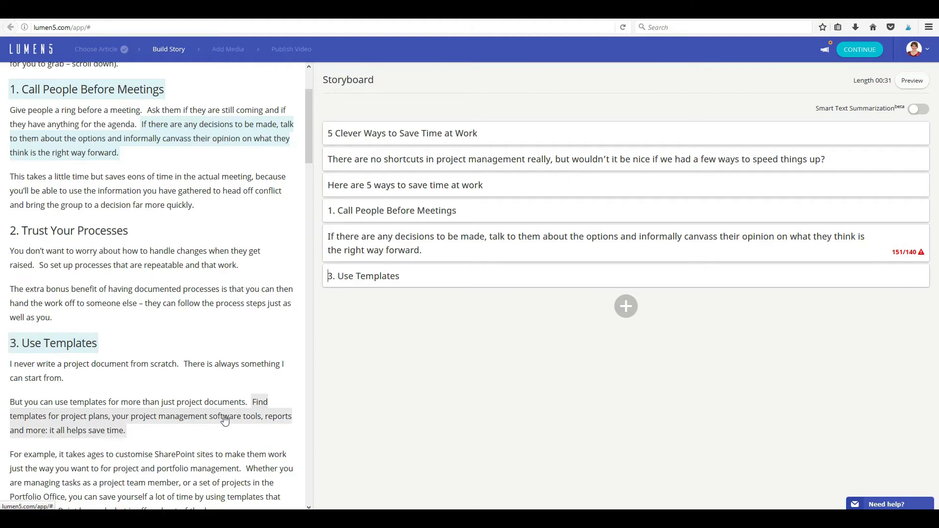
{"action": "left_click", "coordinate": [225, 419]}
{"action": "scroll", "coordinate": [225, 420], "scroll_direction": "down", "scroll_amount": 1}
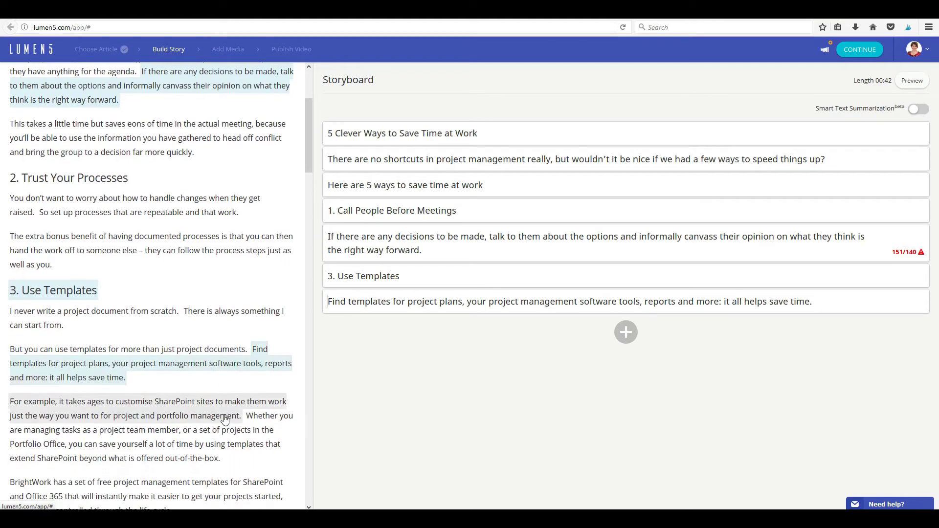
{"action": "scroll", "coordinate": [200, 403], "scroll_direction": "down", "scroll_amount": 1}
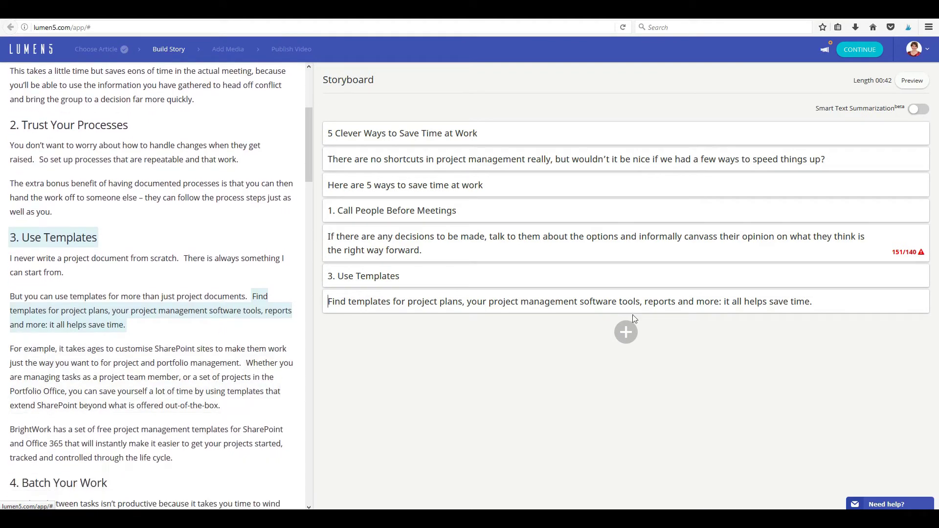
Step: Review the completed storyboard lines and continue to the Add Media stage
{"action": "mouse_move", "coordinate": [916, 253]}
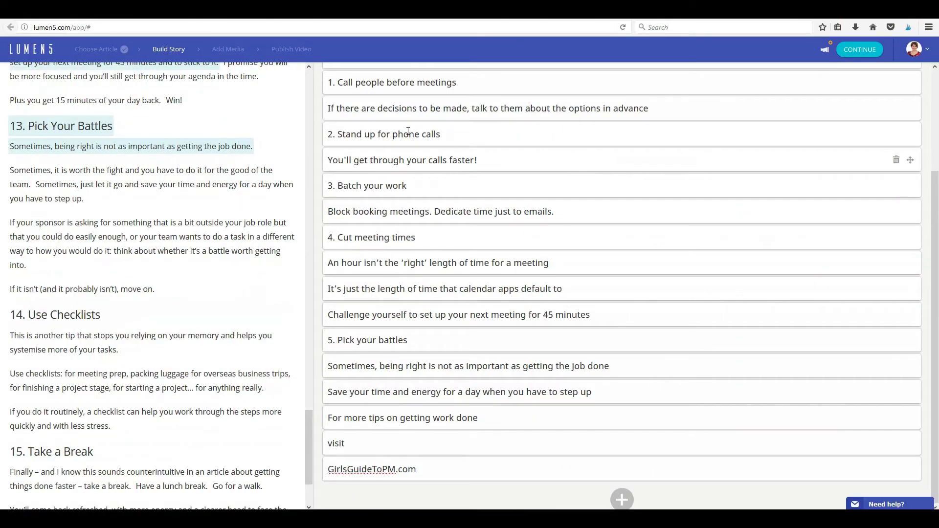
{"action": "scroll", "coordinate": [541, 237], "scroll_direction": "up", "scroll_amount": 4}
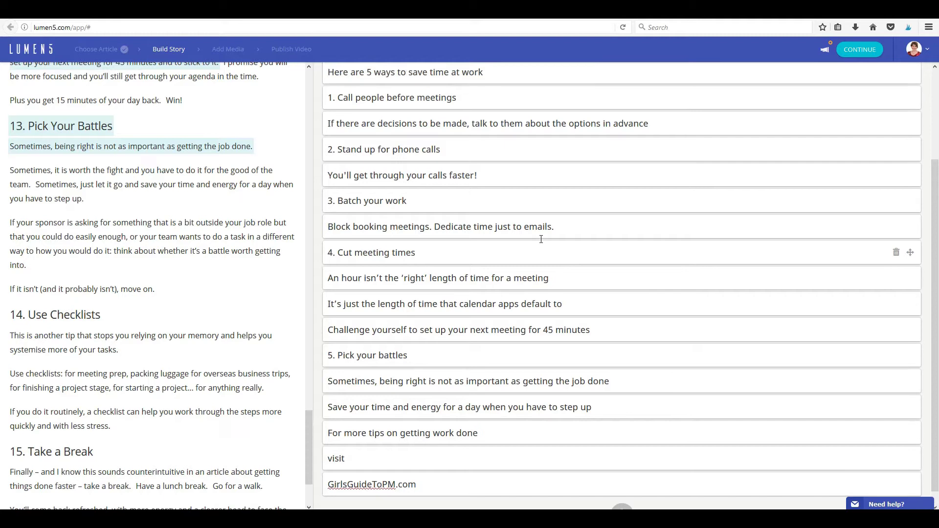
{"action": "scroll", "coordinate": [541, 240], "scroll_direction": "down", "scroll_amount": 3}
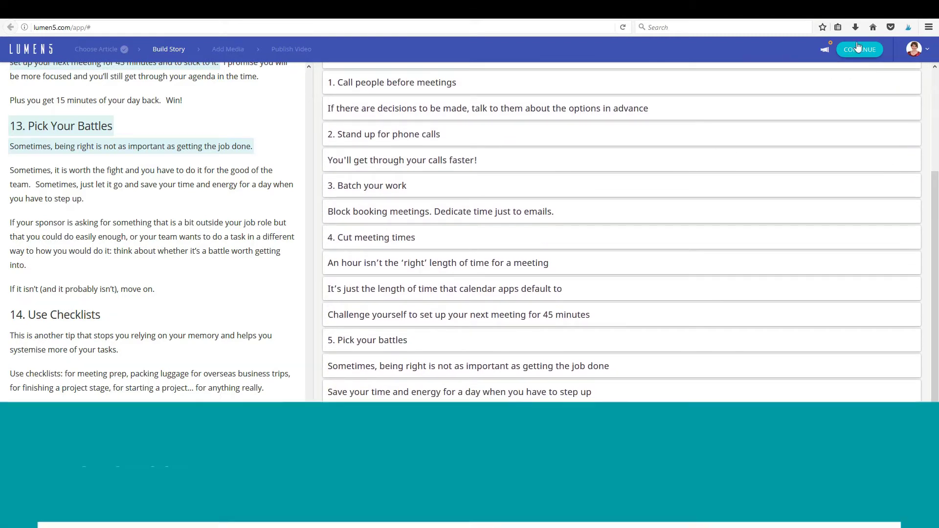
{"action": "left_click", "coordinate": [856, 51]}
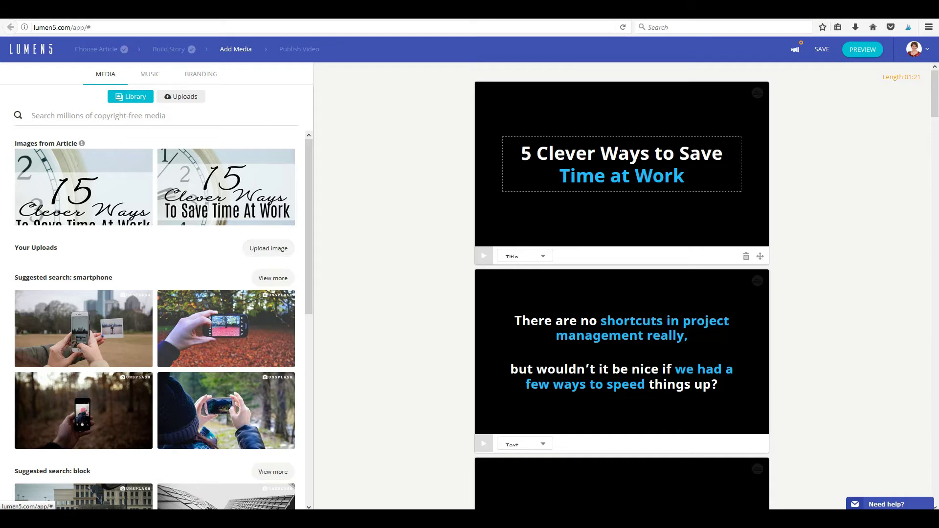
Step: Set the black-and-white clock photo from the suggested "time" images as the title scene's background
{"action": "scroll", "coordinate": [621, 293], "scroll_direction": "down", "scroll_amount": 10}
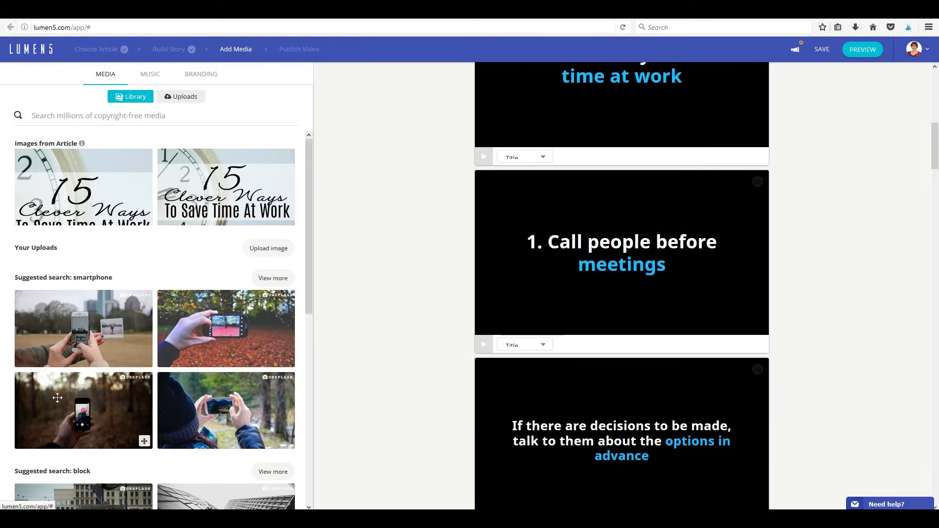
{"action": "scroll", "coordinate": [621, 343], "scroll_direction": "up", "scroll_amount": 10}
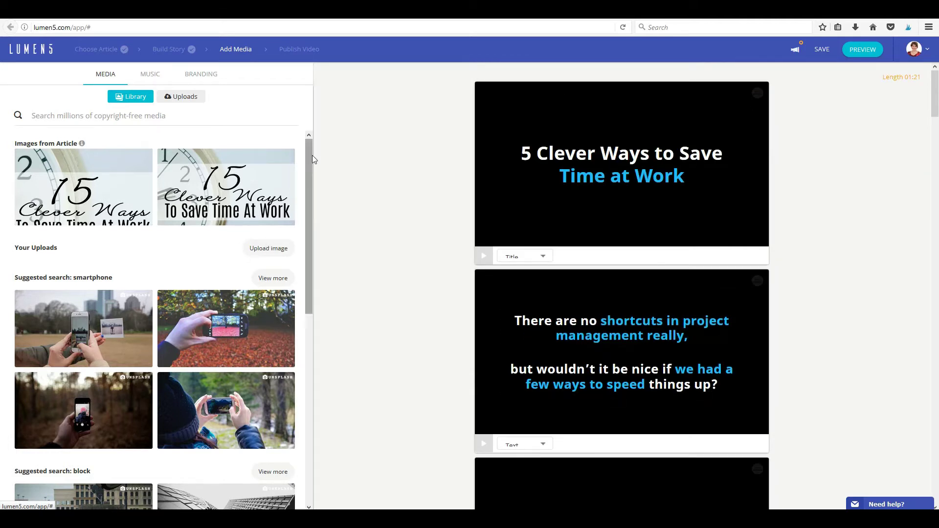
{"action": "left_click_drag", "start_coordinate": [312, 154], "coordinate": [309, 324]}
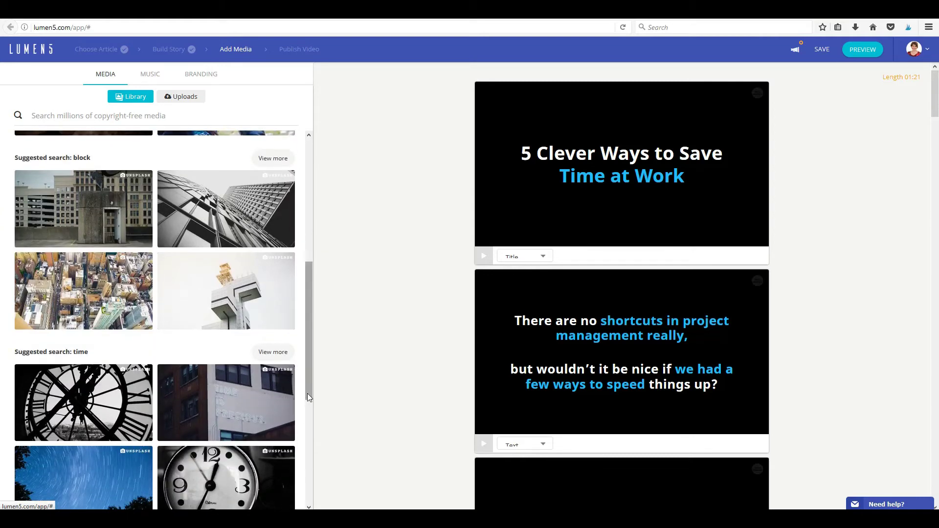
{"action": "scroll", "coordinate": [306, 393], "scroll_direction": "down", "scroll_amount": 3}
{"action": "left_click_drag", "start_coordinate": [218, 409], "coordinate": [625, 164]}
Step: Browse the suggested work, things and ways images for a background for the second scene
{"action": "scroll", "coordinate": [579, 202], "scroll_direction": "down", "scroll_amount": 1}
{"action": "scroll", "coordinate": [222, 359], "scroll_direction": "down", "scroll_amount": 3}
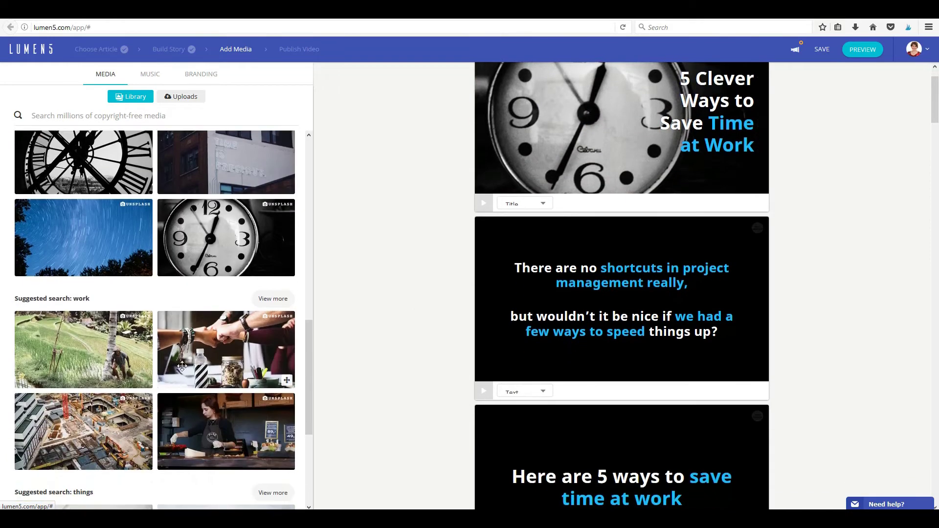
{"action": "scroll", "coordinate": [221, 358], "scroll_direction": "down", "scroll_amount": 6}
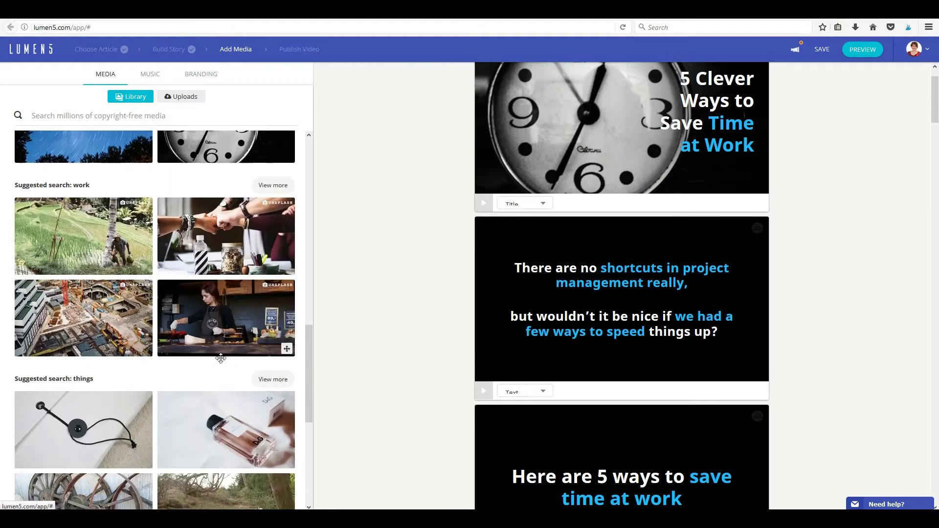
{"action": "scroll", "coordinate": [221, 359], "scroll_direction": "down", "scroll_amount": 2}
{"action": "scroll", "coordinate": [244, 342], "scroll_direction": "up", "scroll_amount": 1}
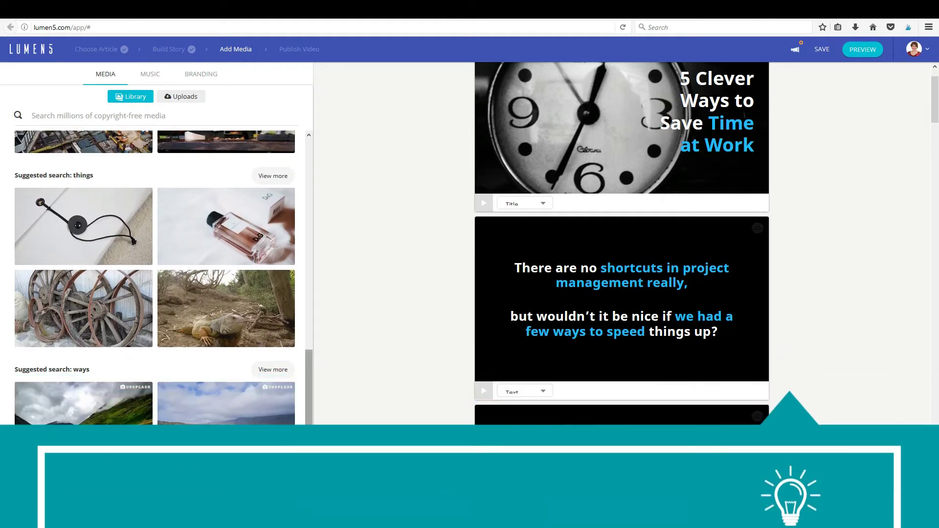
{"action": "left_click_drag", "start_coordinate": [309, 432], "coordinate": [304, 147]}
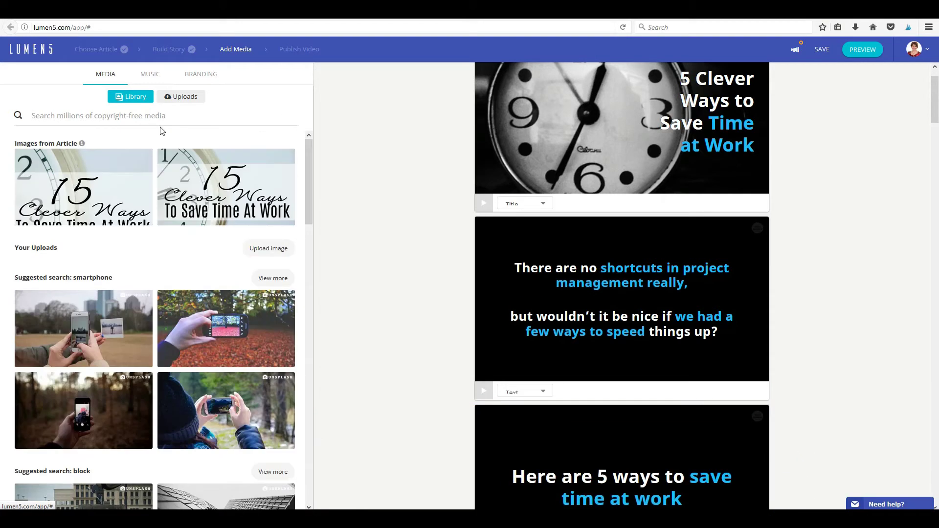
Step: Search the media library for "time" and look through the resulting images
{"action": "left_click", "coordinate": [106, 118]}
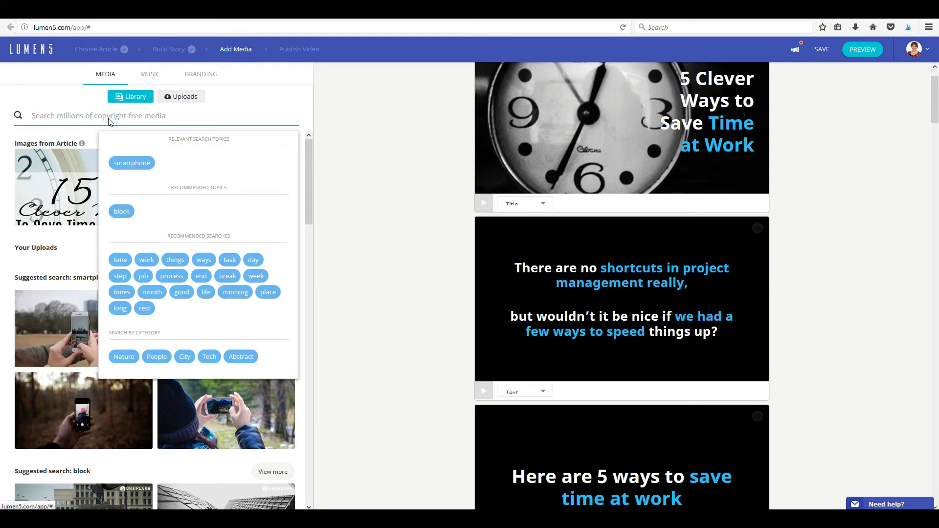
{"action": "type", "text": "time"}
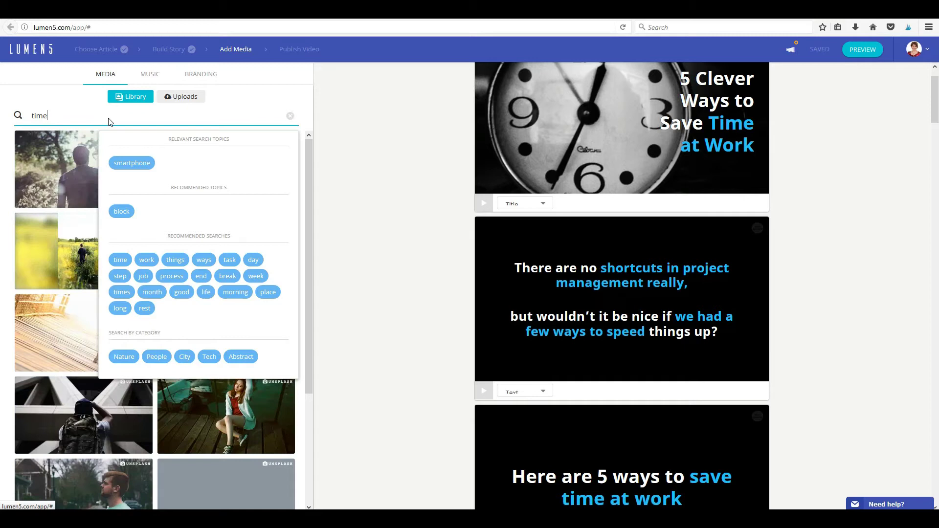
{"action": "left_click", "coordinate": [310, 156]}
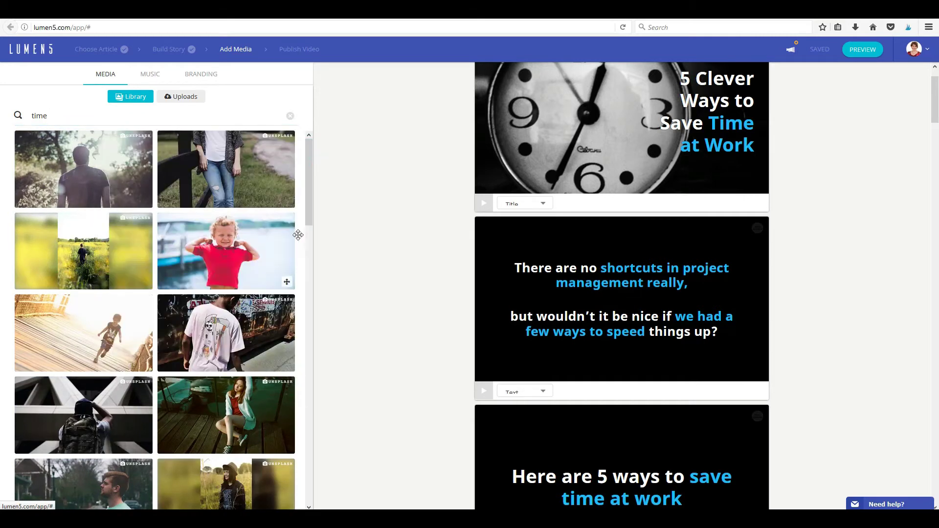
{"action": "scroll", "coordinate": [260, 272], "scroll_direction": "down", "scroll_amount": 5}
{"action": "scroll", "coordinate": [260, 271], "scroll_direction": "down", "scroll_amount": 5}
{"action": "scroll", "coordinate": [259, 271], "scroll_direction": "up", "scroll_amount": 10}
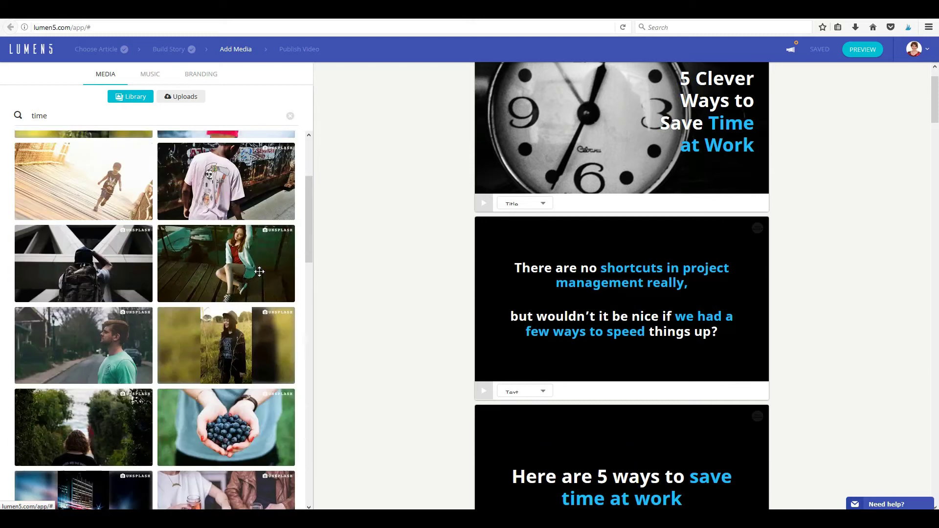
Step: Search the media library for "workplace" and set the photo of people reading at a counter as the second scene's background
{"action": "left_click", "coordinate": [66, 118]}
{"action": "type", "text": "workplace"}
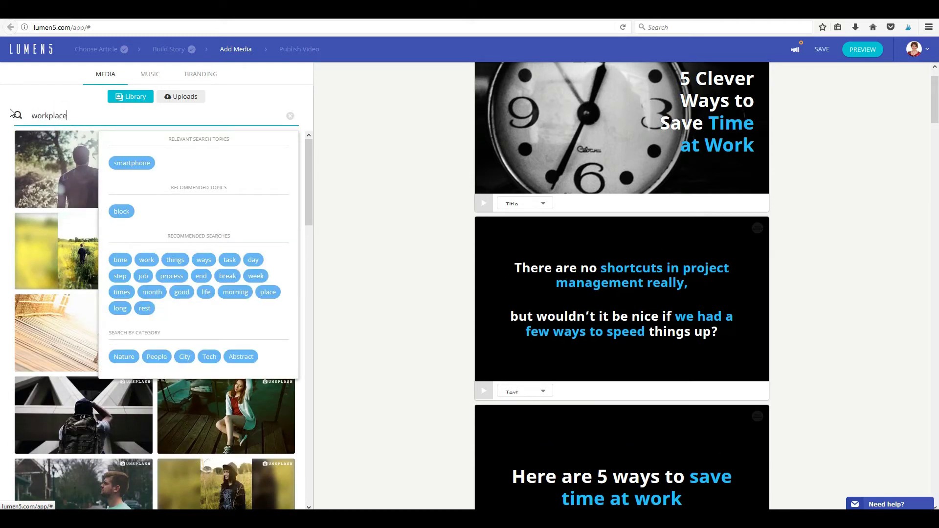
{"action": "key", "text": "Return"}
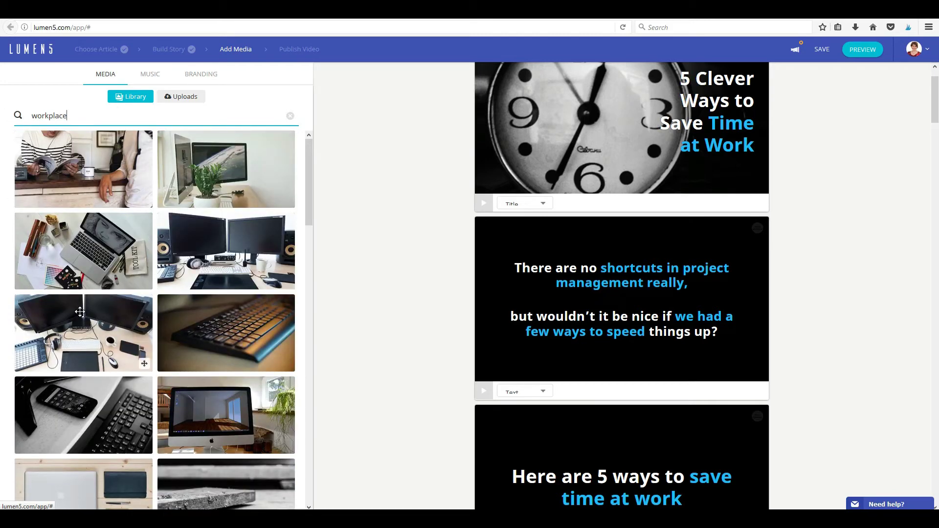
{"action": "left_click_drag", "start_coordinate": [81, 164], "coordinate": [484, 303]}
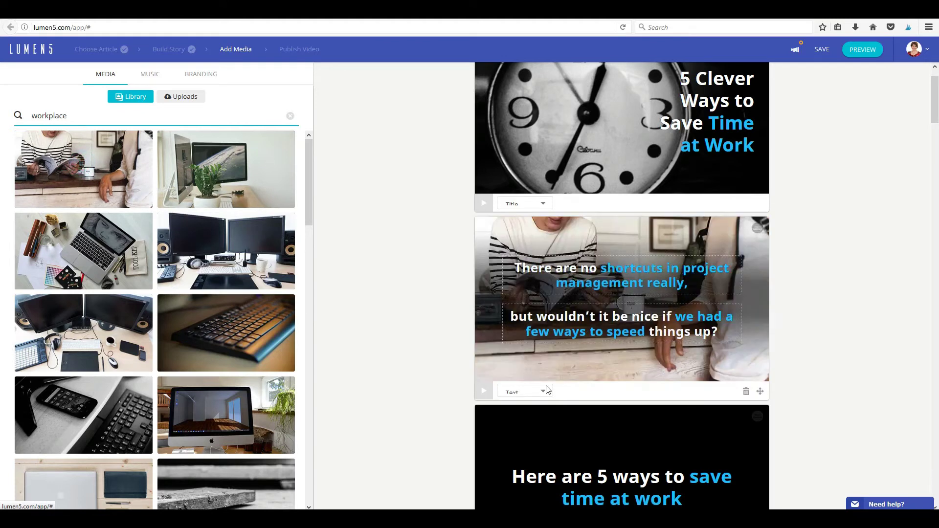
Step: Set the workplace photo with books, globes and a typewriter as the background of the "Here are 5 ways to save time at work" scene
{"action": "scroll", "coordinate": [441, 333], "scroll_direction": "down", "scroll_amount": 4}
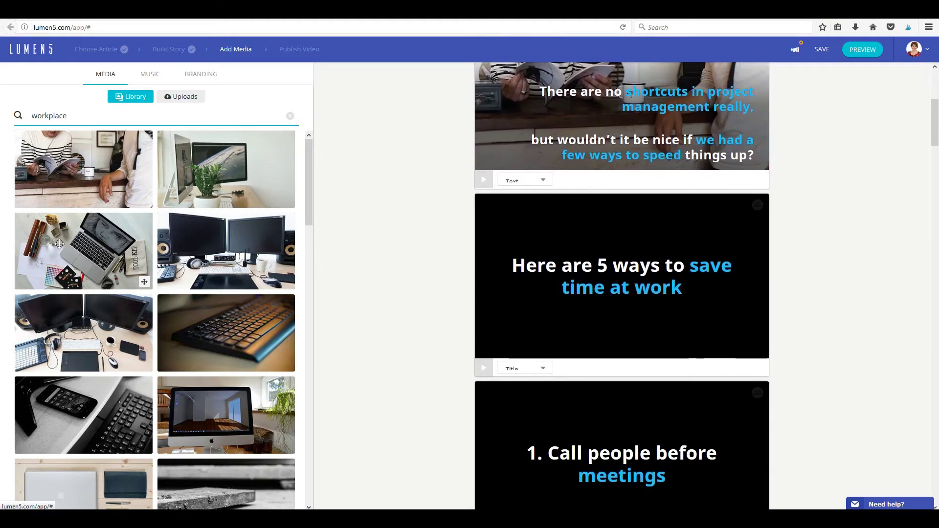
{"action": "scroll", "coordinate": [86, 364], "scroll_direction": "down", "scroll_amount": 6}
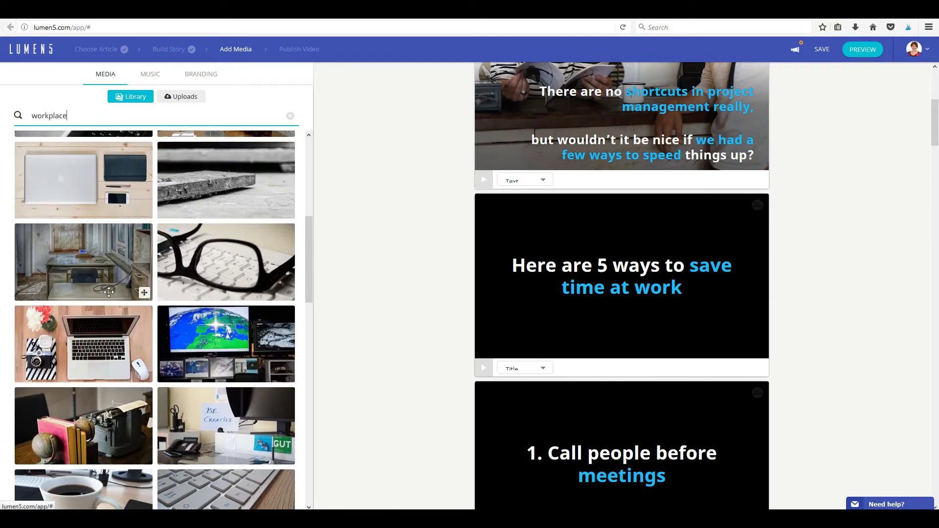
{"action": "scroll", "coordinate": [98, 265], "scroll_direction": "down", "scroll_amount": 1}
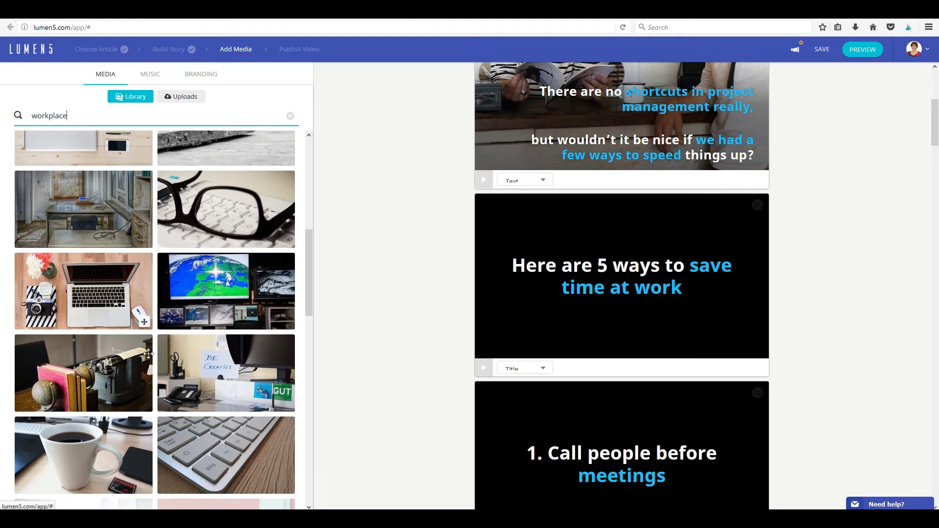
{"action": "left_click_drag", "start_coordinate": [77, 364], "coordinate": [496, 299]}
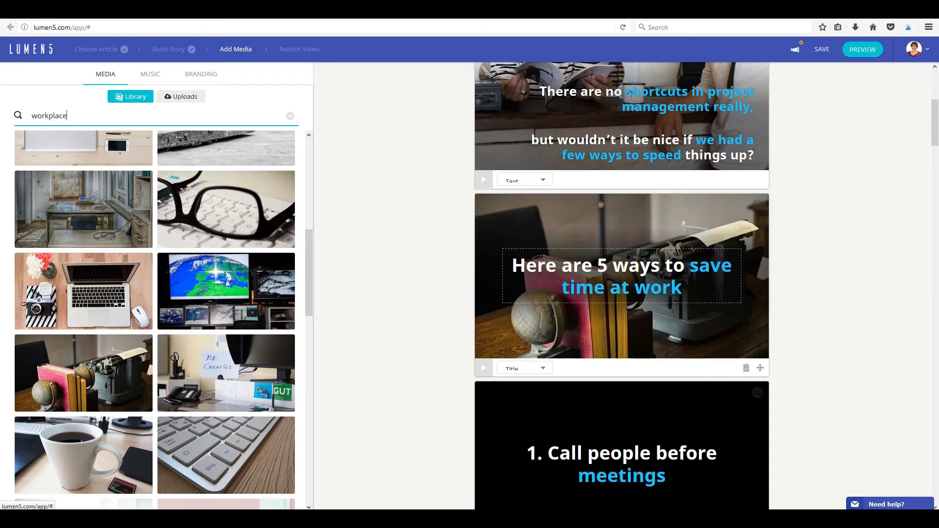
Step: Look through more of the "workplace" images in the media library for backgrounds for the remaining scenes
{"action": "scroll", "coordinate": [240, 348], "scroll_direction": "down", "scroll_amount": 2}
{"action": "scroll", "coordinate": [239, 348], "scroll_direction": "down", "scroll_amount": 1}
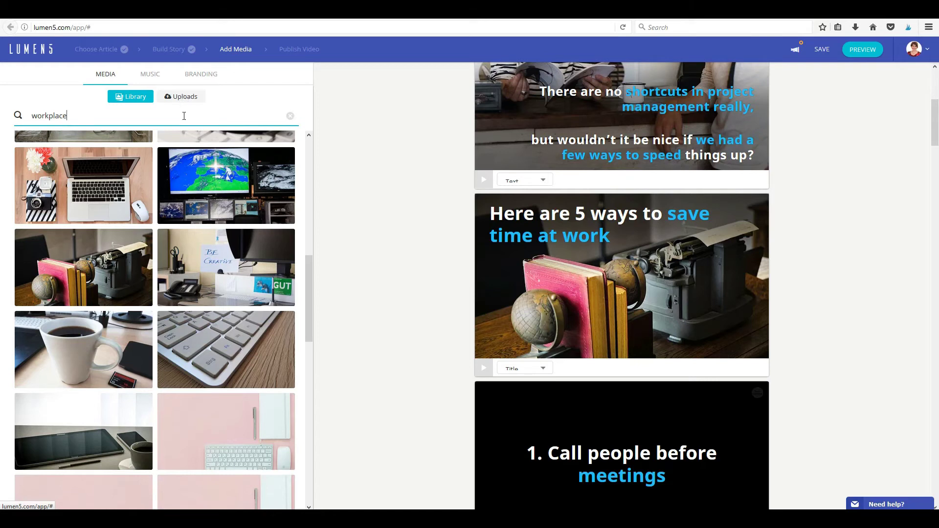
{"action": "scroll", "coordinate": [170, 311], "scroll_direction": "down", "scroll_amount": 3}
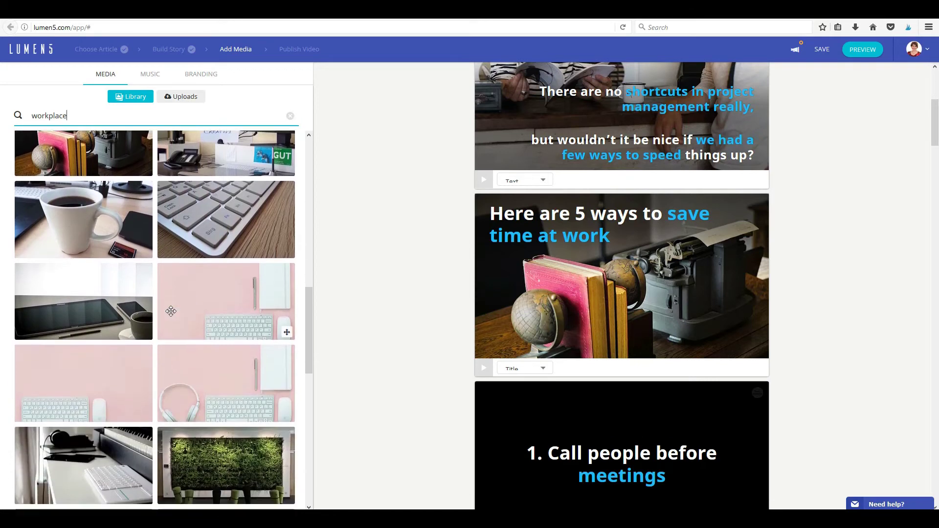
{"action": "scroll", "coordinate": [254, 313], "scroll_direction": "down", "scroll_amount": 2}
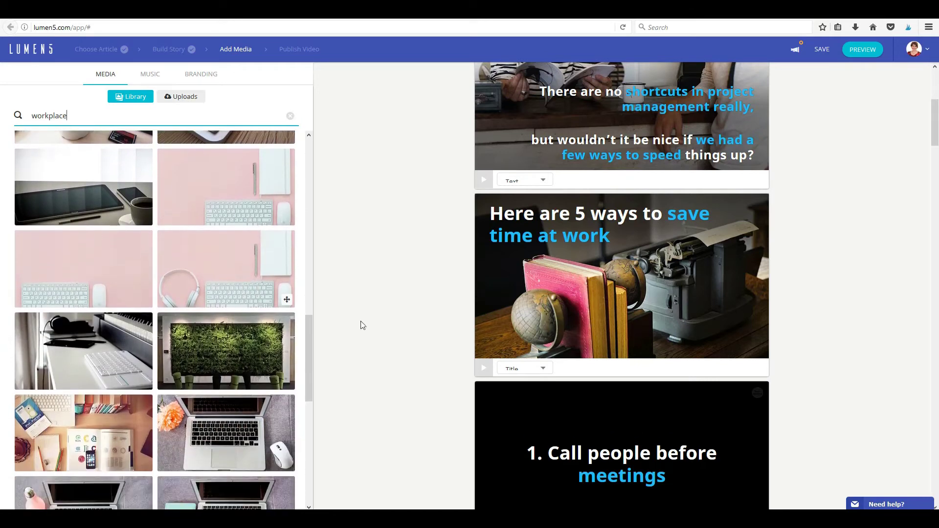
{"action": "scroll", "coordinate": [262, 318], "scroll_direction": "down", "scroll_amount": 4}
{"action": "scroll", "coordinate": [545, 337], "scroll_direction": "down", "scroll_amount": 4}
{"action": "scroll", "coordinate": [545, 337], "scroll_direction": "down", "scroll_amount": 6}
{"action": "scroll", "coordinate": [545, 333], "scroll_direction": "down", "scroll_amount": 1}
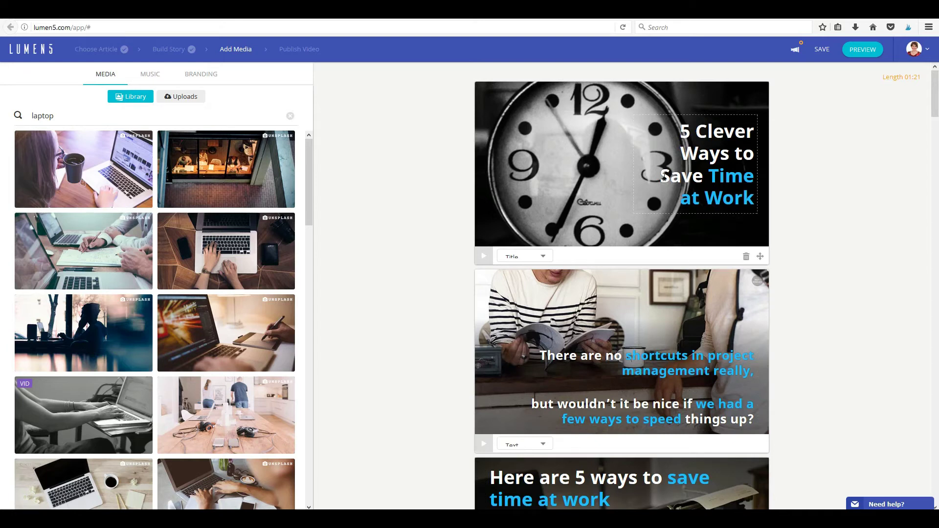
Step: Apply the highlight colour to "Save Time at Work" in the title of the opening clock scene
{"action": "left_click_drag", "start_coordinate": [663, 174], "coordinate": [754, 206]}
{"action": "left_click", "coordinate": [735, 201]}
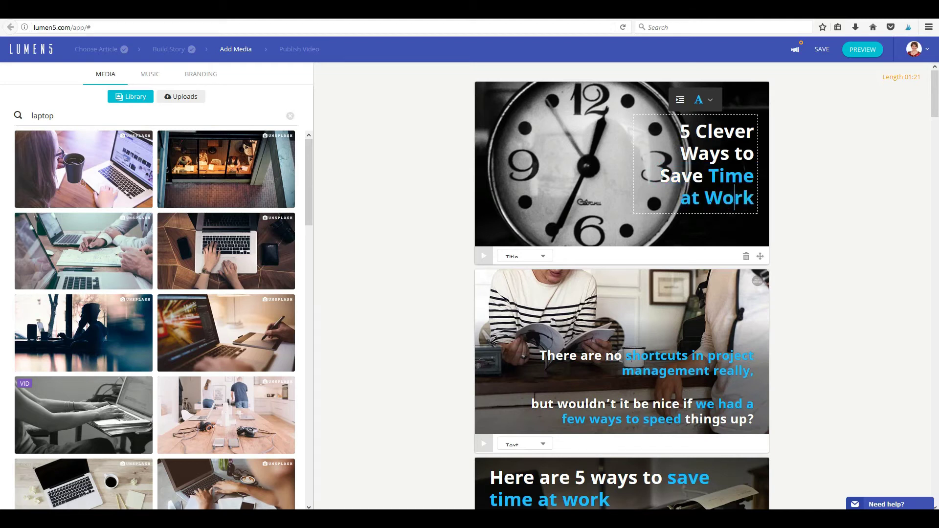
{"action": "left_click_drag", "start_coordinate": [664, 178], "coordinate": [775, 207]}
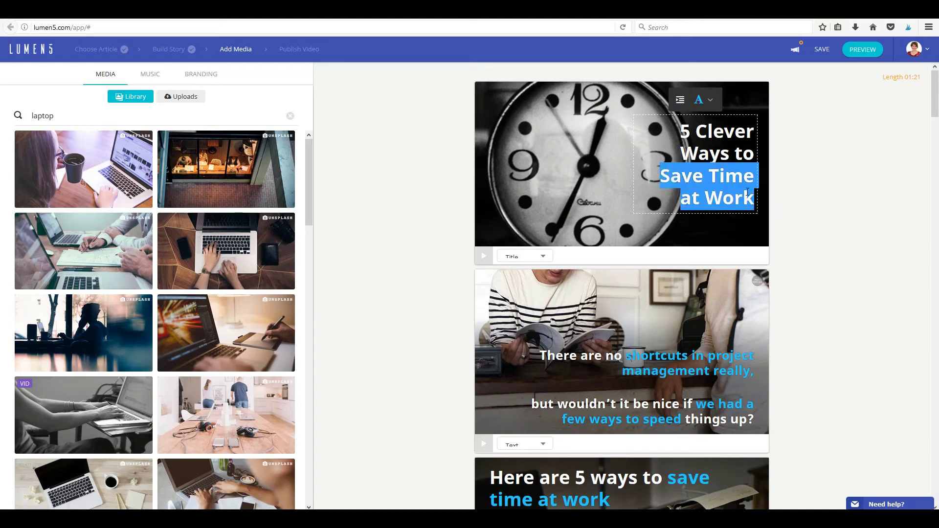
{"action": "left_click", "coordinate": [700, 101]}
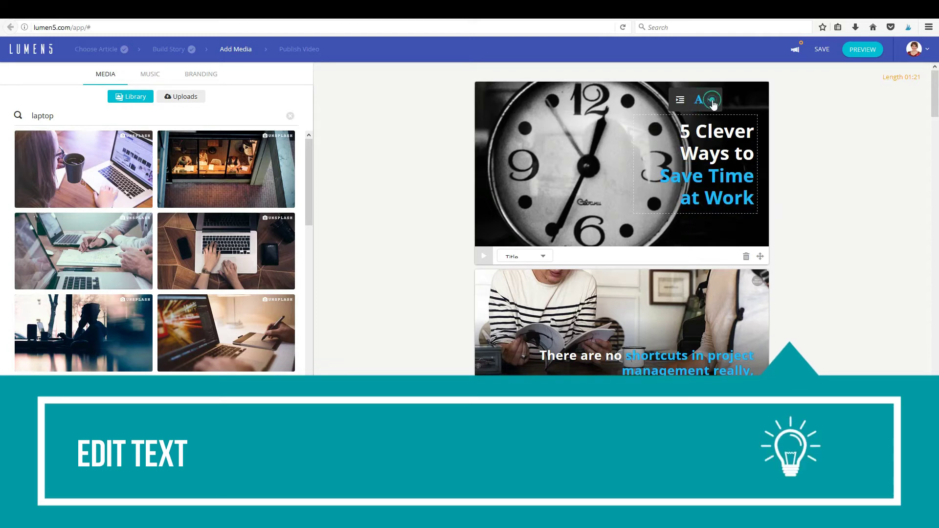
{"action": "left_click", "coordinate": [712, 101]}
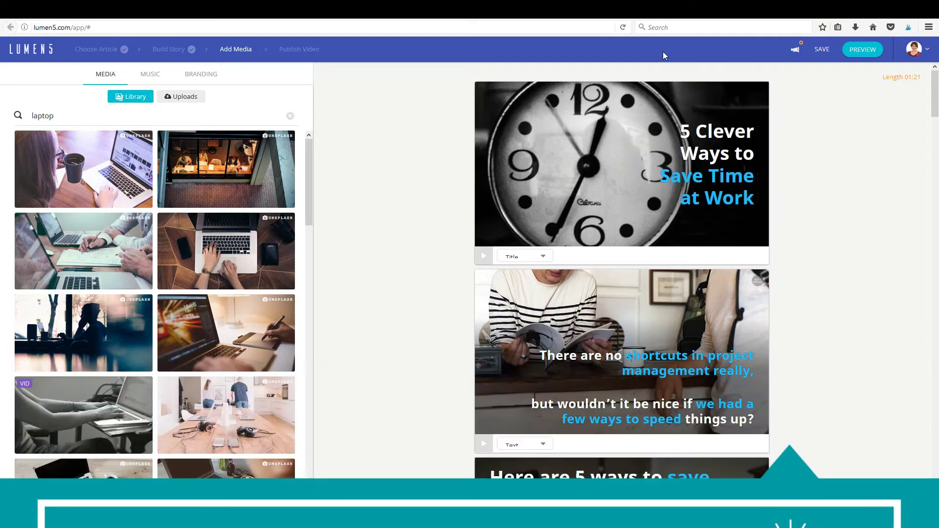
Step: Highlight the words "no shortcuts" in the first text line of the second scene
{"action": "scroll", "coordinate": [695, 195], "scroll_direction": "down", "scroll_amount": 3}
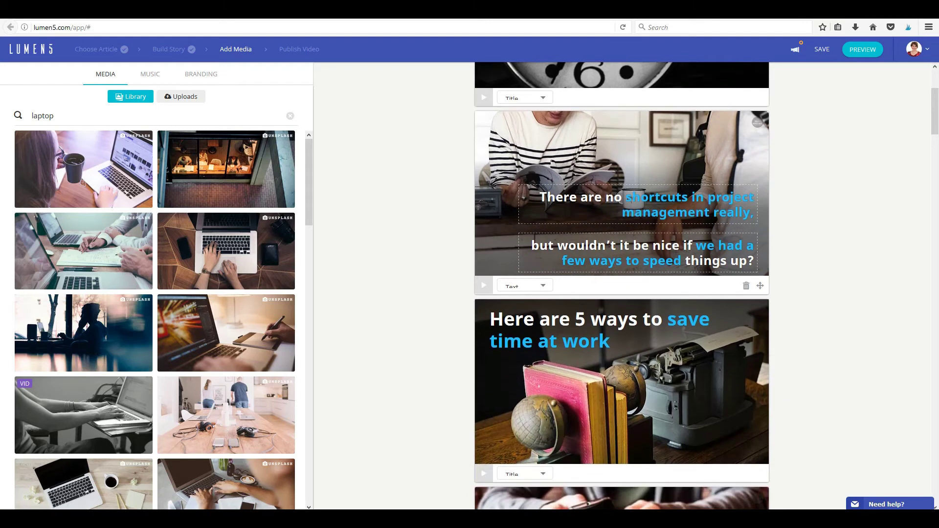
{"action": "left_click_drag", "start_coordinate": [606, 197], "coordinate": [695, 197]}
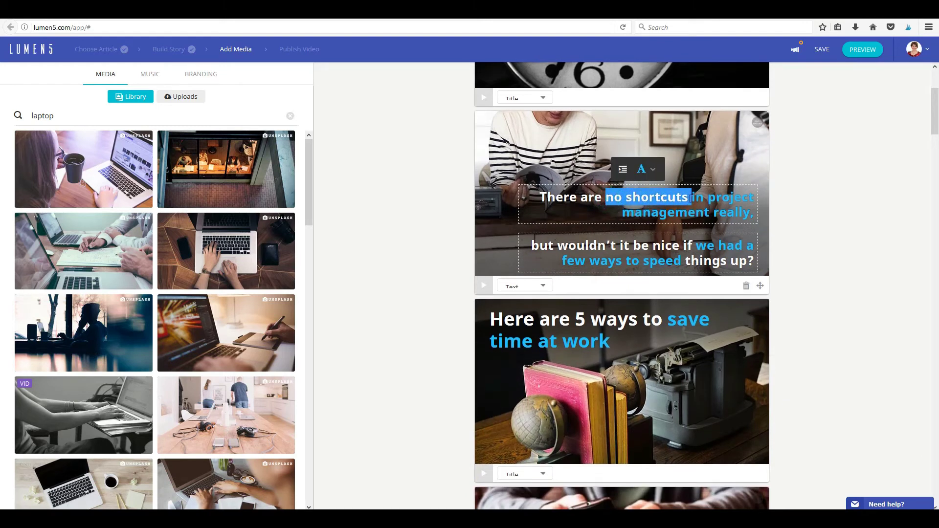
{"action": "left_click", "coordinate": [641, 170]}
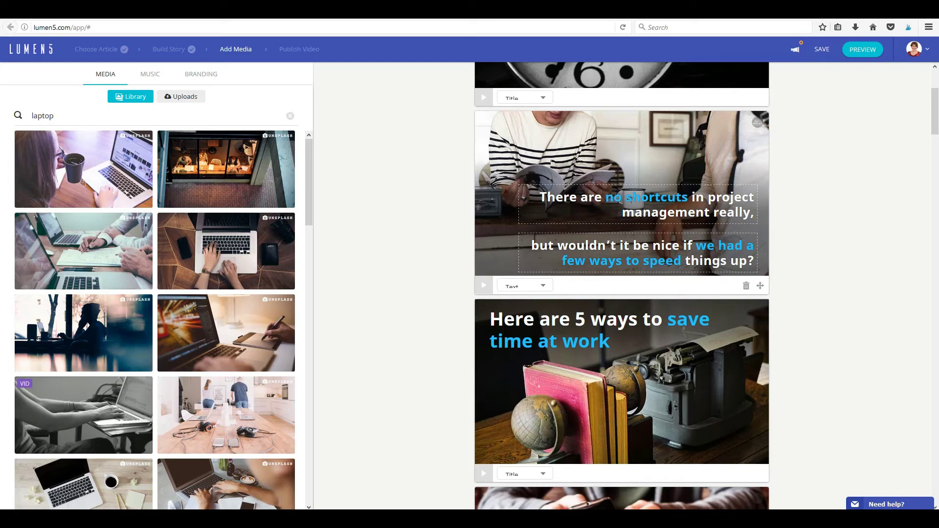
Step: Highlight "to speed things up?" in the second scene's second line and "5 ways to save time" in the third scene's title
{"action": "scroll", "coordinate": [631, 201], "scroll_direction": "down", "scroll_amount": 2}
{"action": "left_click_drag", "start_coordinate": [626, 155], "coordinate": [757, 160]}
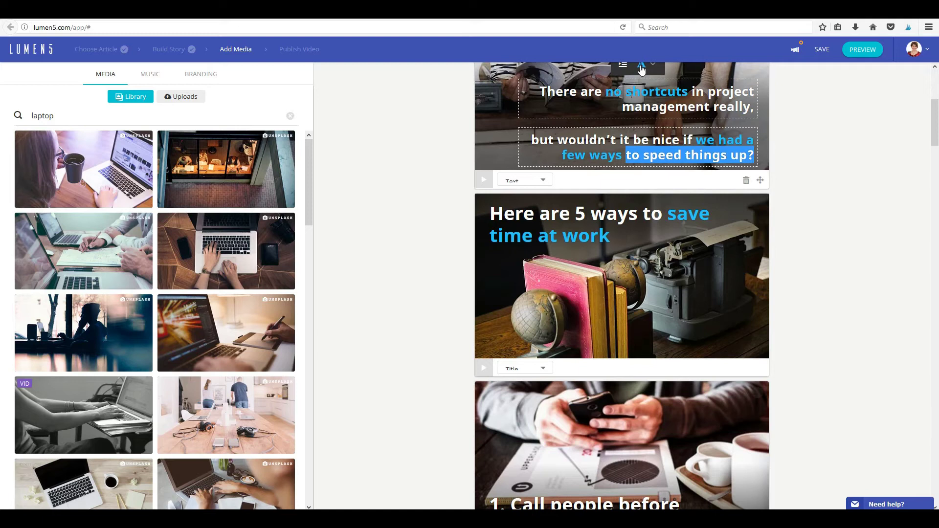
{"action": "left_click", "coordinate": [642, 69]}
{"action": "left_click_drag", "start_coordinate": [575, 214], "coordinate": [538, 237]}
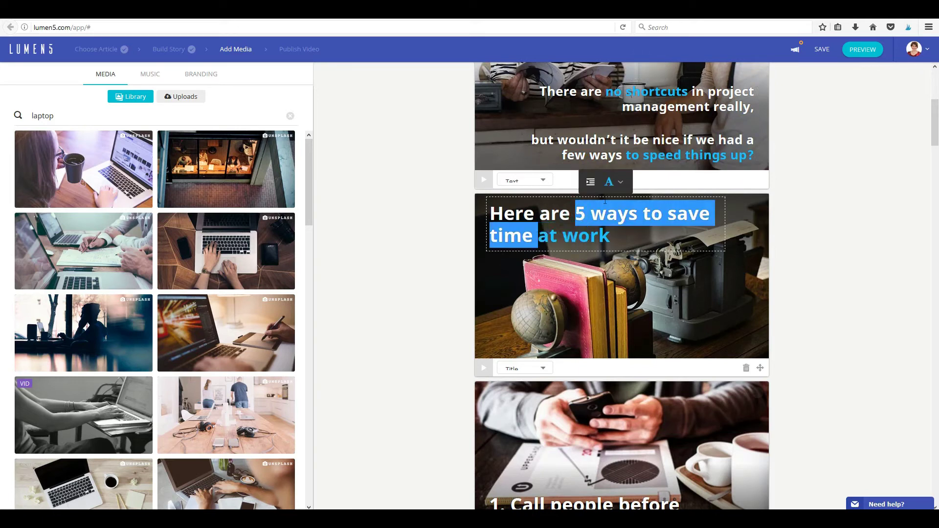
{"action": "left_click", "coordinate": [606, 183]}
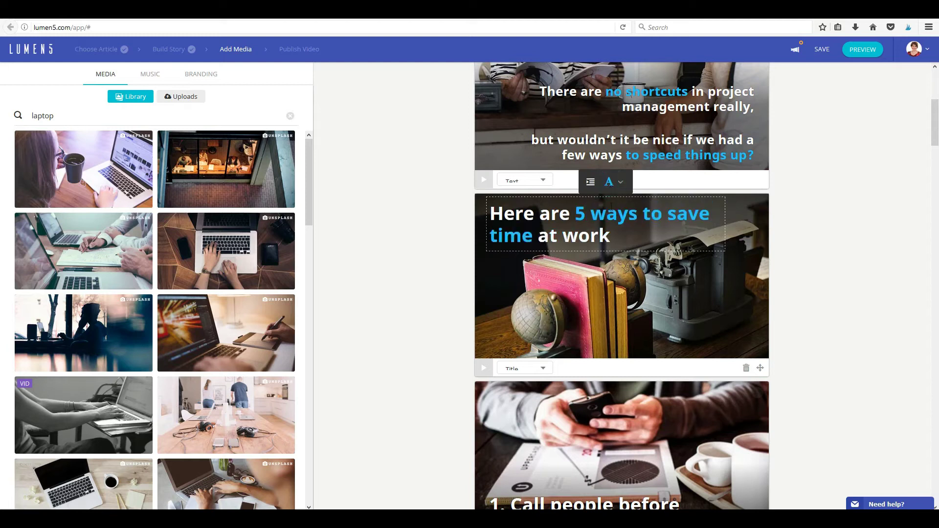
Step: Reposition the "3. Batch your work" title to the centre of its scene
{"action": "scroll", "coordinate": [611, 186], "scroll_direction": "down", "scroll_amount": 3}
{"action": "scroll", "coordinate": [615, 223], "scroll_direction": "down", "scroll_amount": 1}
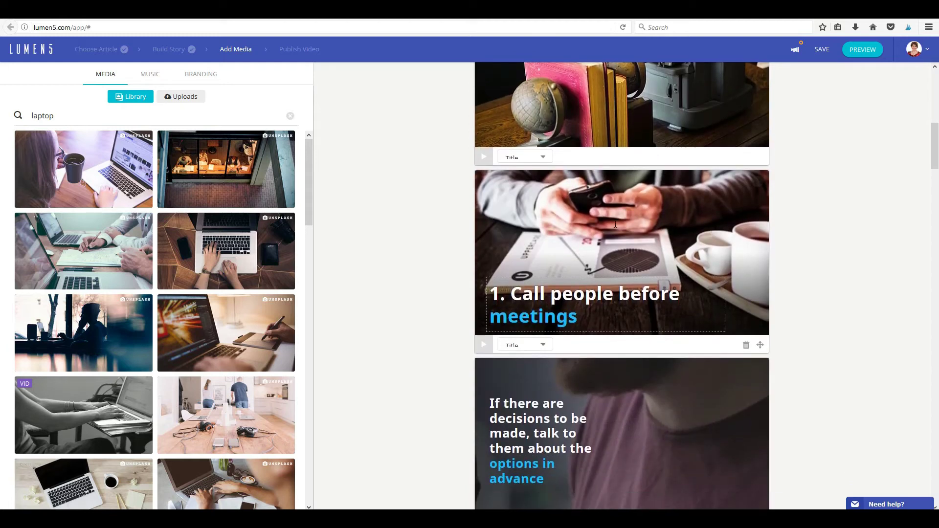
{"action": "scroll", "coordinate": [634, 288], "scroll_direction": "down", "scroll_amount": 9}
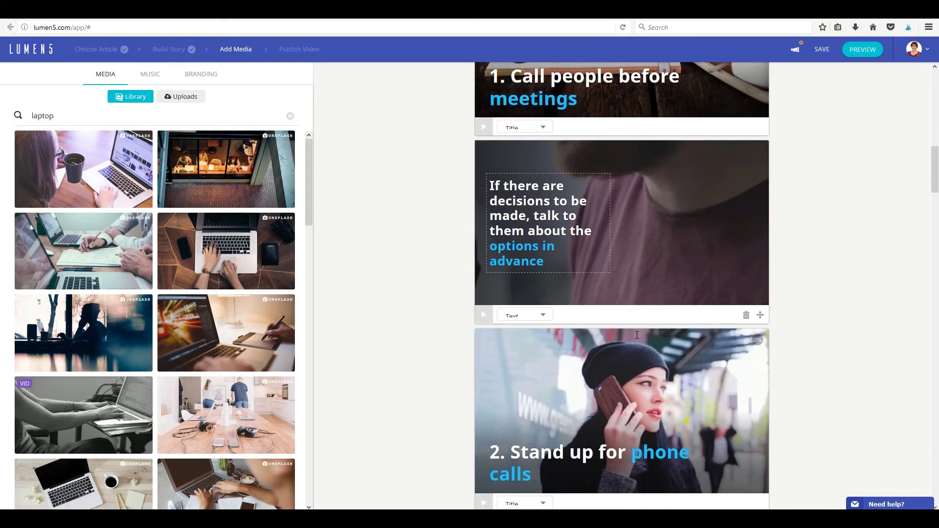
{"action": "scroll", "coordinate": [636, 334], "scroll_direction": "down", "scroll_amount": 5}
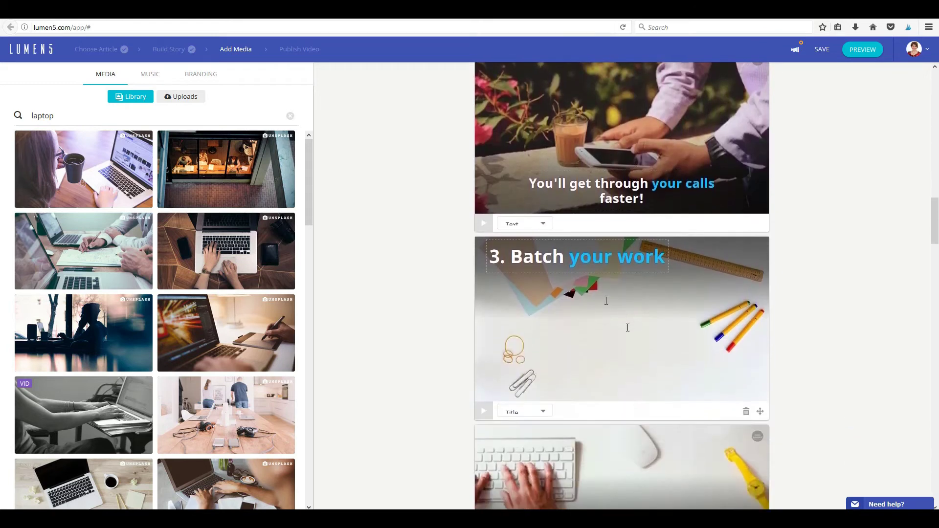
{"action": "left_click", "coordinate": [573, 257]}
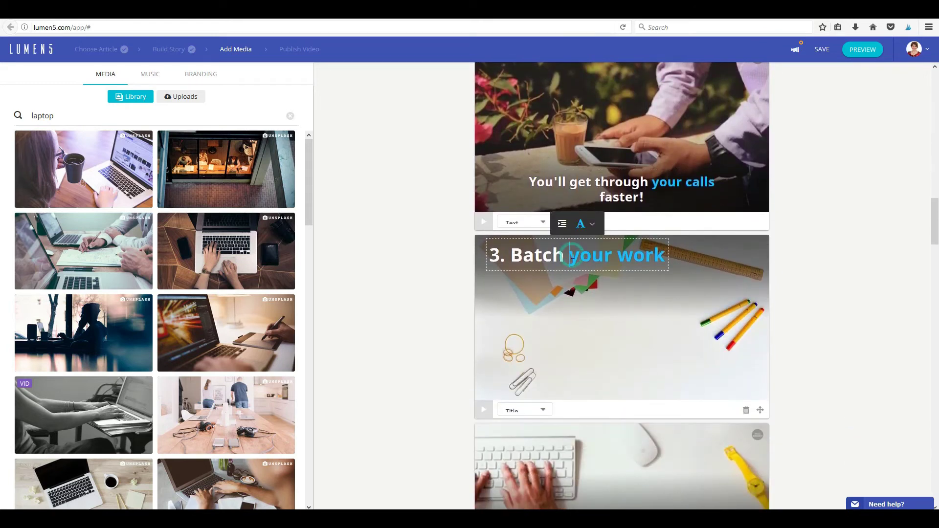
{"action": "left_click", "coordinate": [562, 224]}
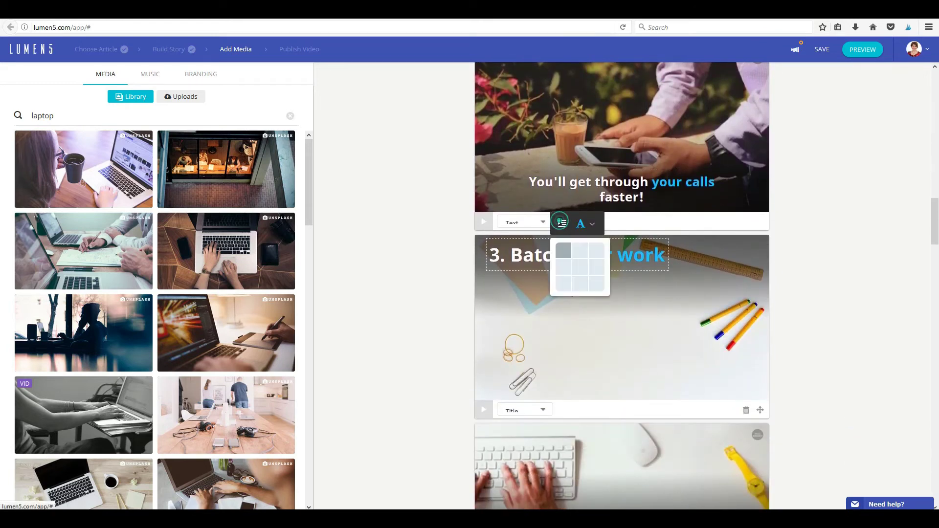
{"action": "left_click", "coordinate": [577, 271]}
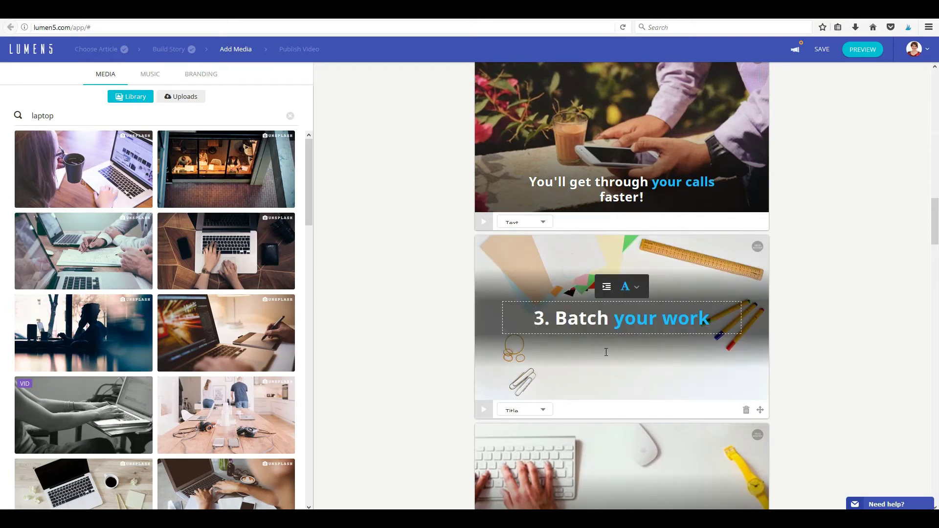
Step: Try the Quote layout on the "You'll get through your calls faster!" scene, and return the scene to the Text layout
{"action": "left_click", "coordinate": [547, 413]}
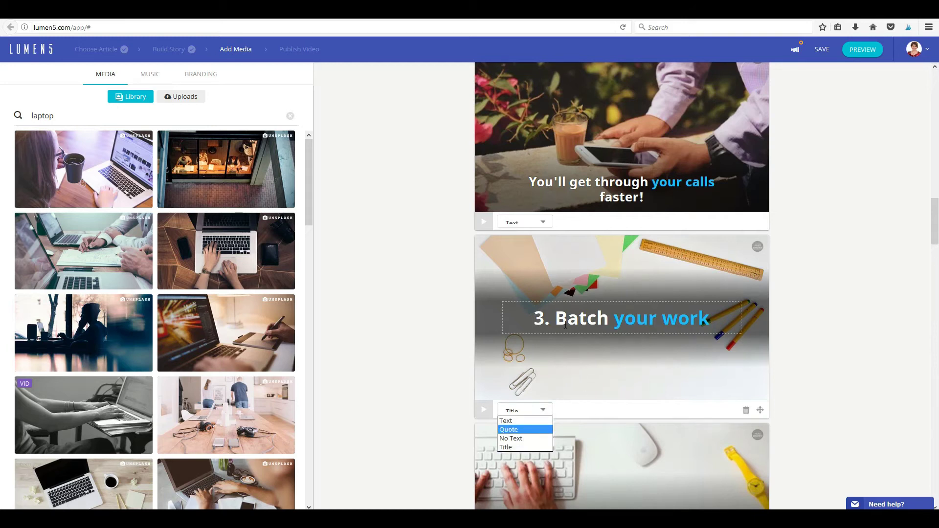
{"action": "left_click", "coordinate": [542, 223]}
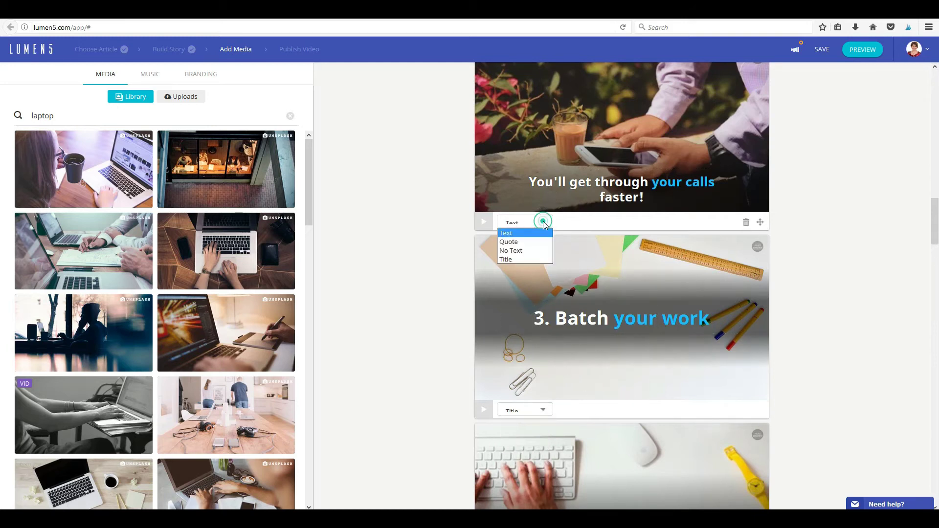
{"action": "left_click", "coordinate": [512, 244]}
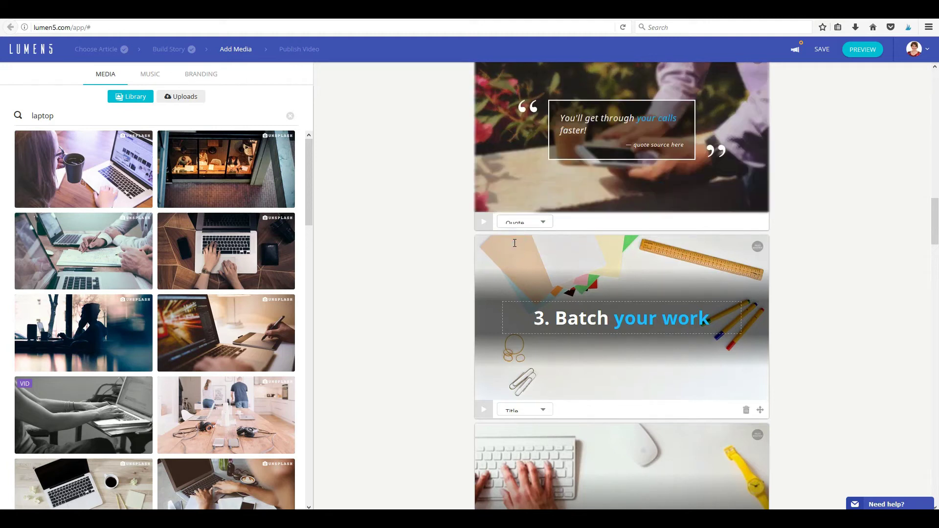
{"action": "left_click", "coordinate": [542, 224]}
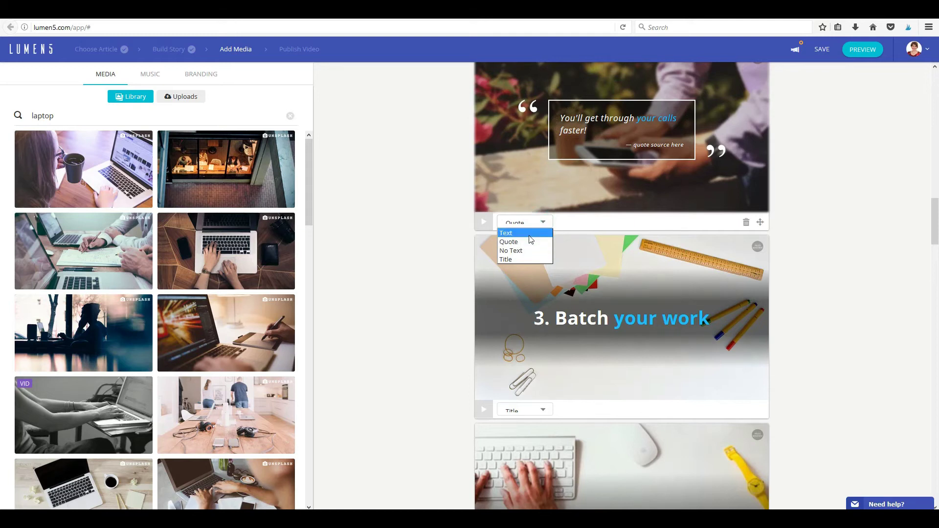
{"action": "left_click", "coordinate": [529, 234]}
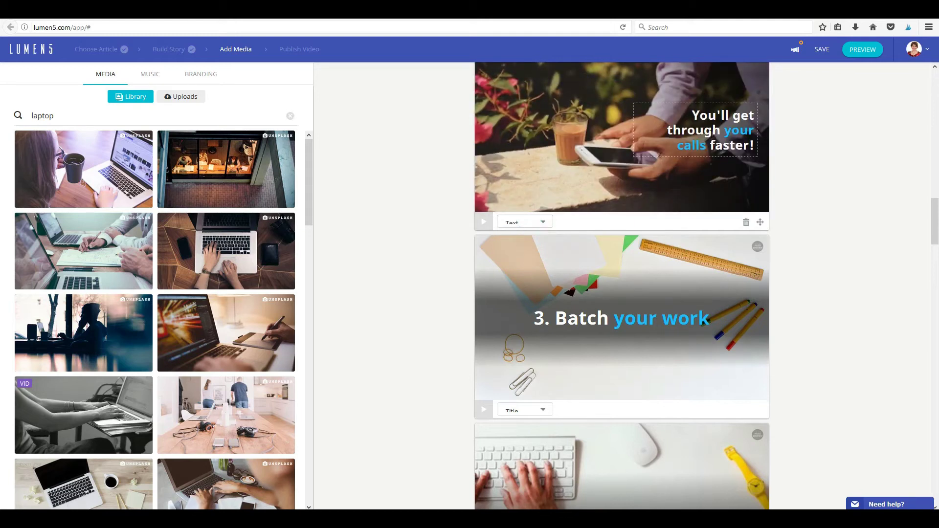
Step: Move the "Block booking meetings." and "Dedicate time just to emails." lines to the centre of their scene and preview that scene
{"action": "scroll", "coordinate": [642, 341], "scroll_direction": "down", "scroll_amount": 3}
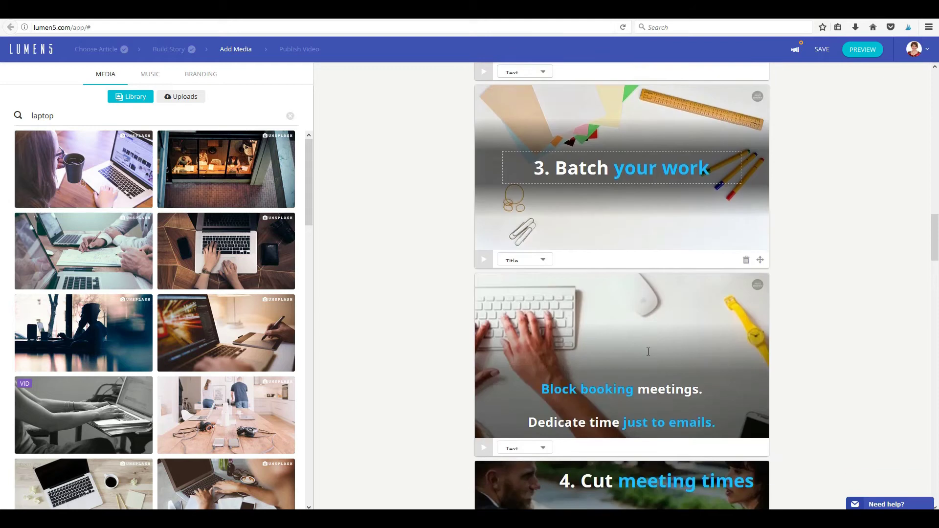
{"action": "left_click", "coordinate": [625, 378]}
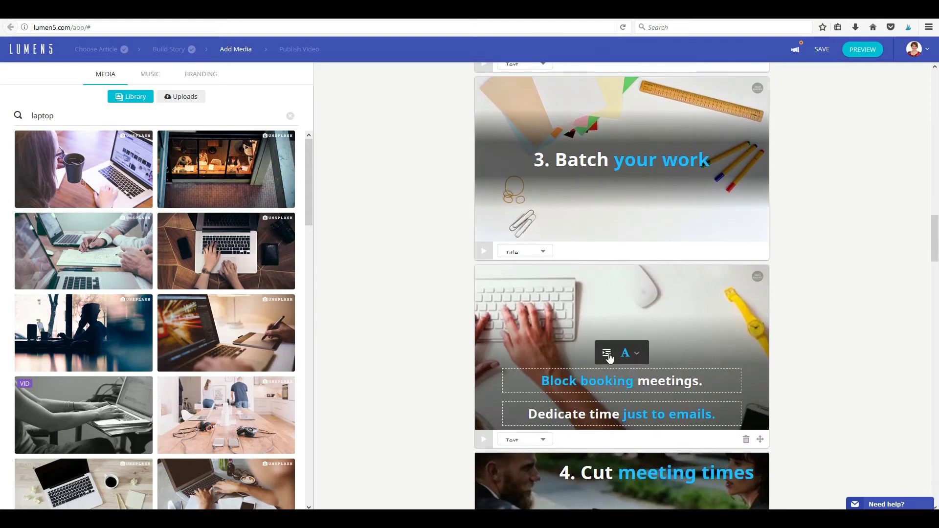
{"action": "left_click", "coordinate": [609, 358]}
{"action": "left_click", "coordinate": [622, 392]}
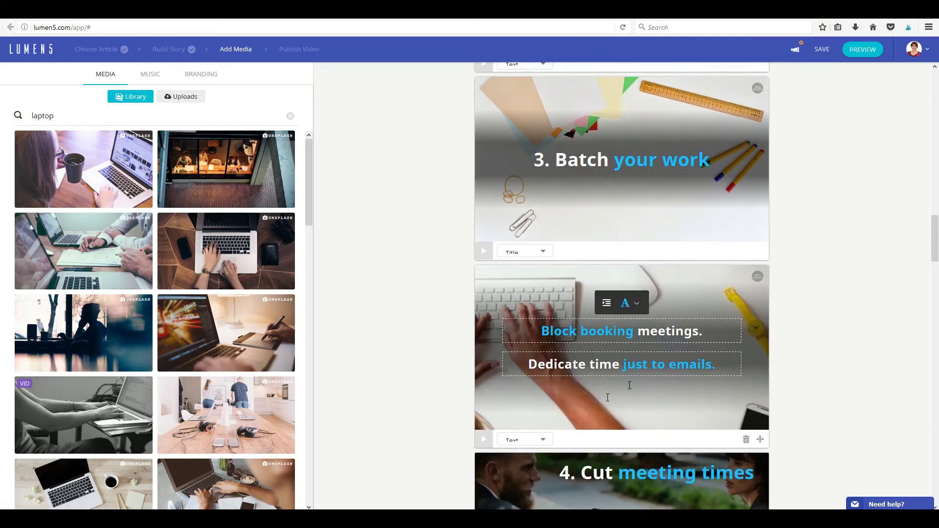
{"action": "left_click", "coordinate": [484, 440]}
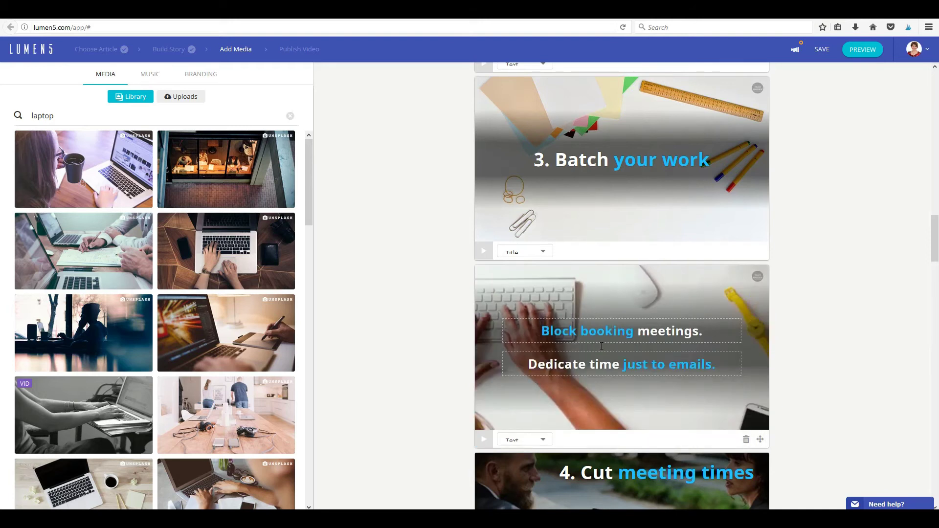
Step: Listen to the happy track "Little Idea" and select it as the video's music
{"action": "scroll", "coordinate": [602, 347], "scroll_direction": "down", "scroll_amount": 5}
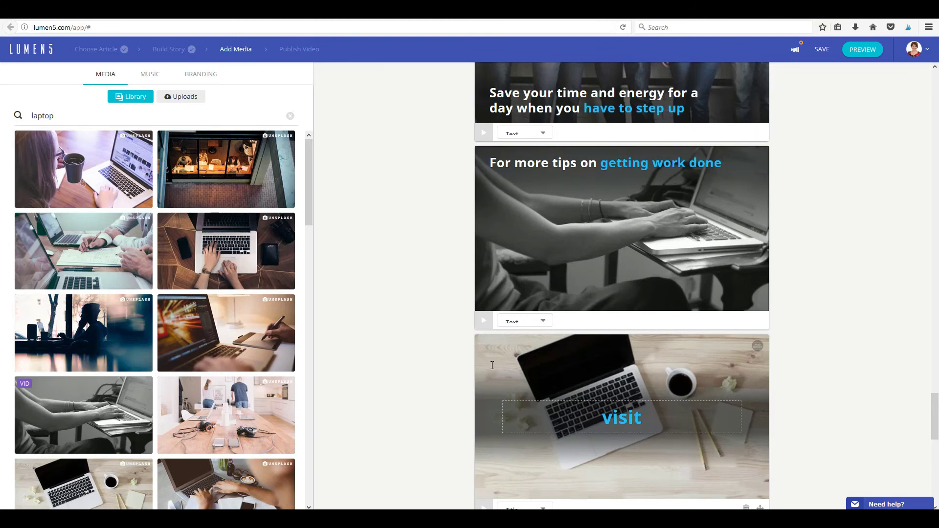
{"action": "left_click", "coordinate": [149, 77]}
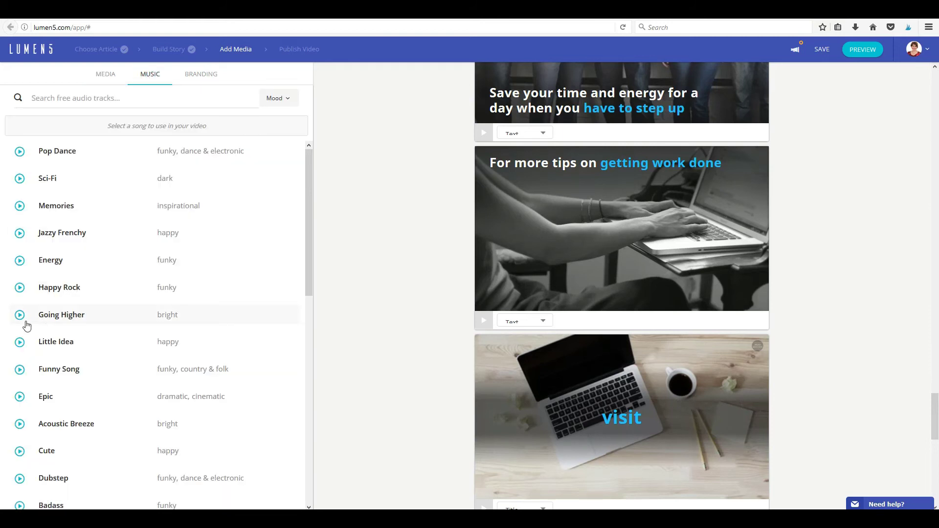
{"action": "left_click", "coordinate": [19, 342]}
{"action": "left_click", "coordinate": [56, 342]}
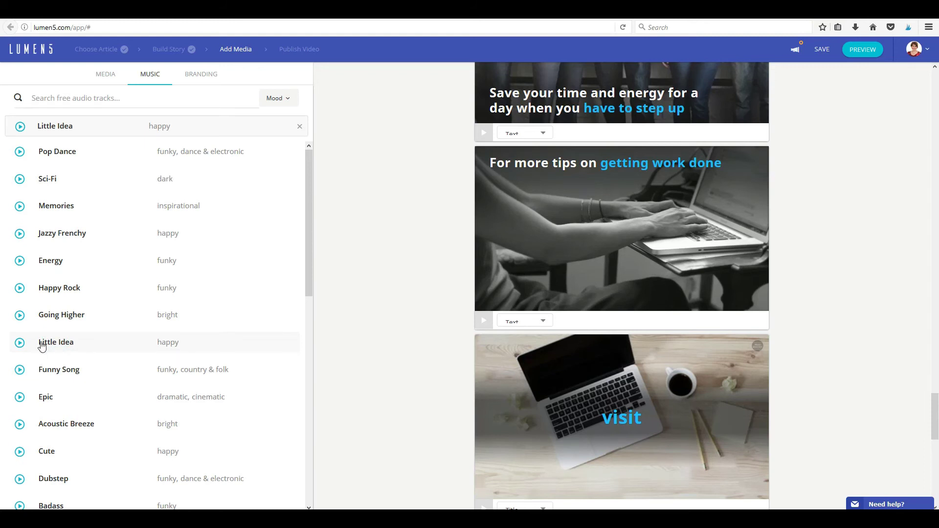
Step: Review the branding settings for watermark, logo, colours and outro message, and check the outro scene at the storyboard's end
{"action": "left_click", "coordinate": [201, 78]}
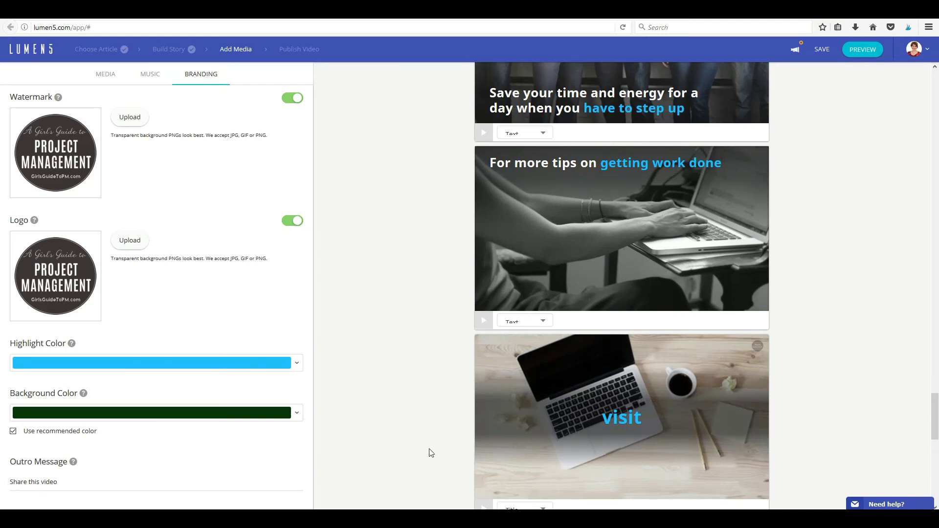
{"action": "left_click_drag", "start_coordinate": [936, 408], "coordinate": [935, 469]}
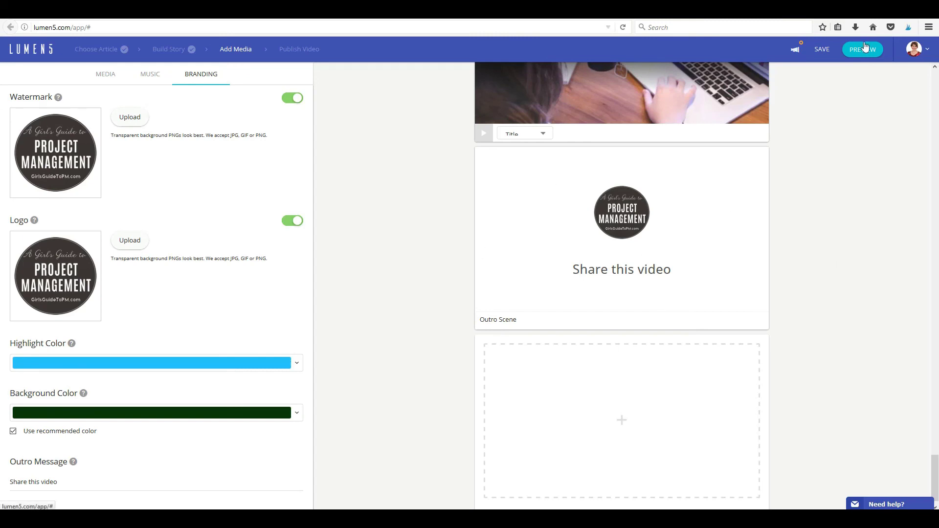
Step: Save the video project and publish it from the draft preview
{"action": "left_click", "coordinate": [827, 53]}
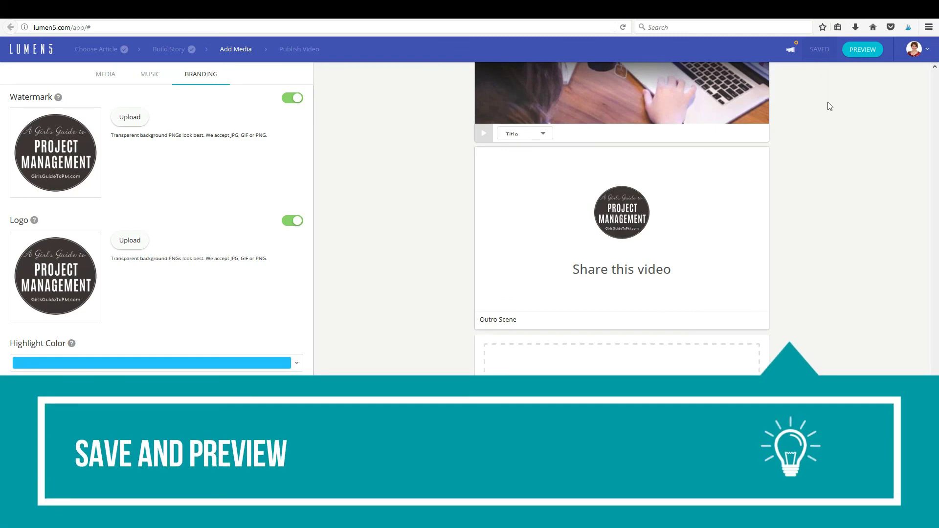
{"action": "left_click", "coordinate": [857, 53]}
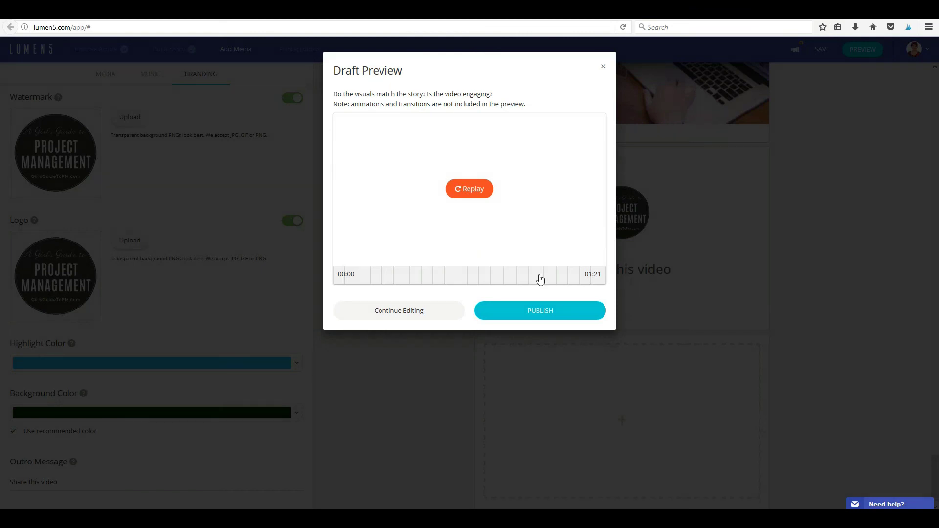
{"action": "left_click", "coordinate": [543, 312]}
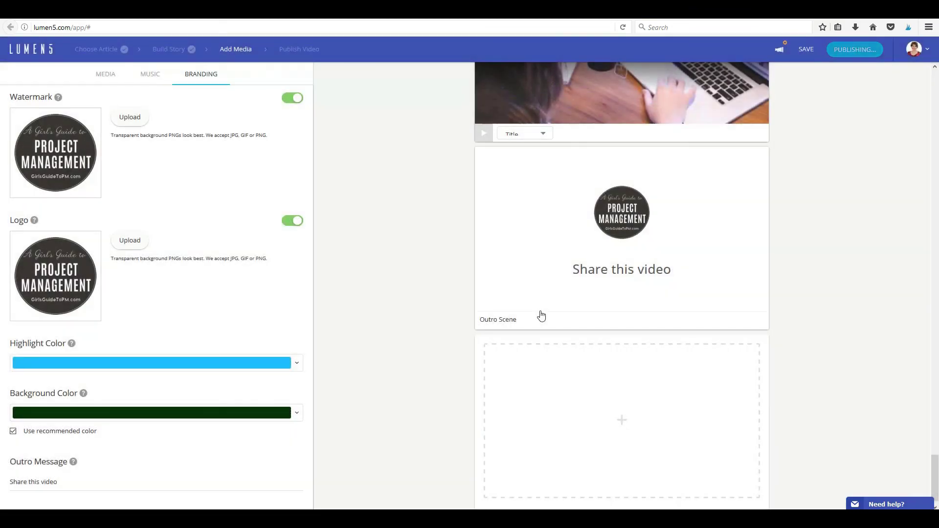